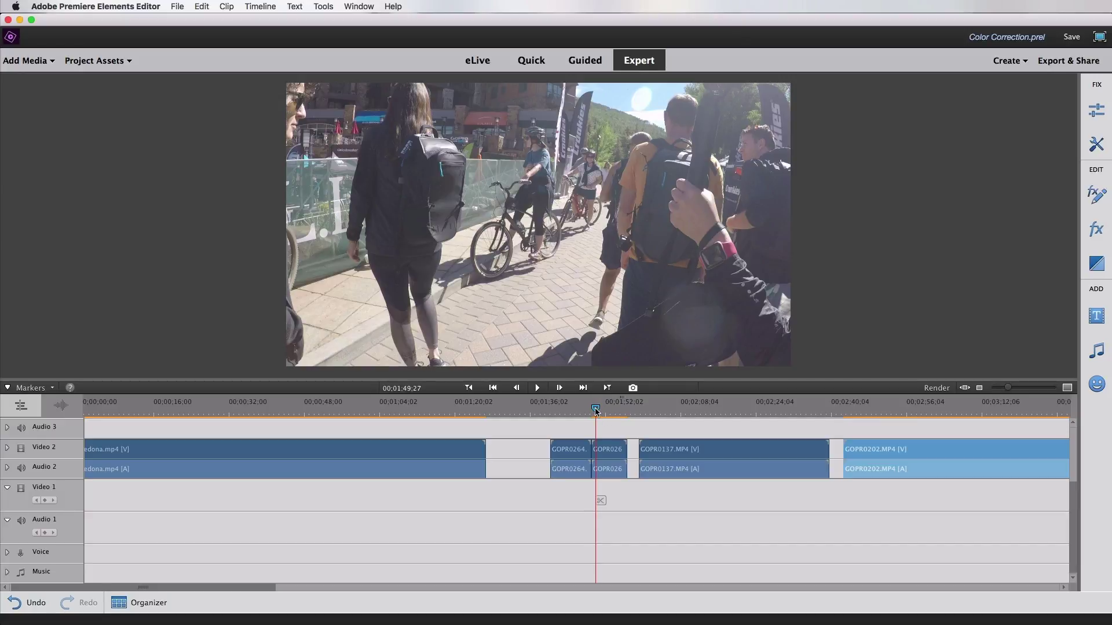
# Move the playhead to 00;01;50;15 in the overexposed street clip on Video 2 and open the Adjustments.
pyautogui.moveTo(596, 411); pyautogui.dragTo(599, 410)
pyautogui.moveTo(598, 411)
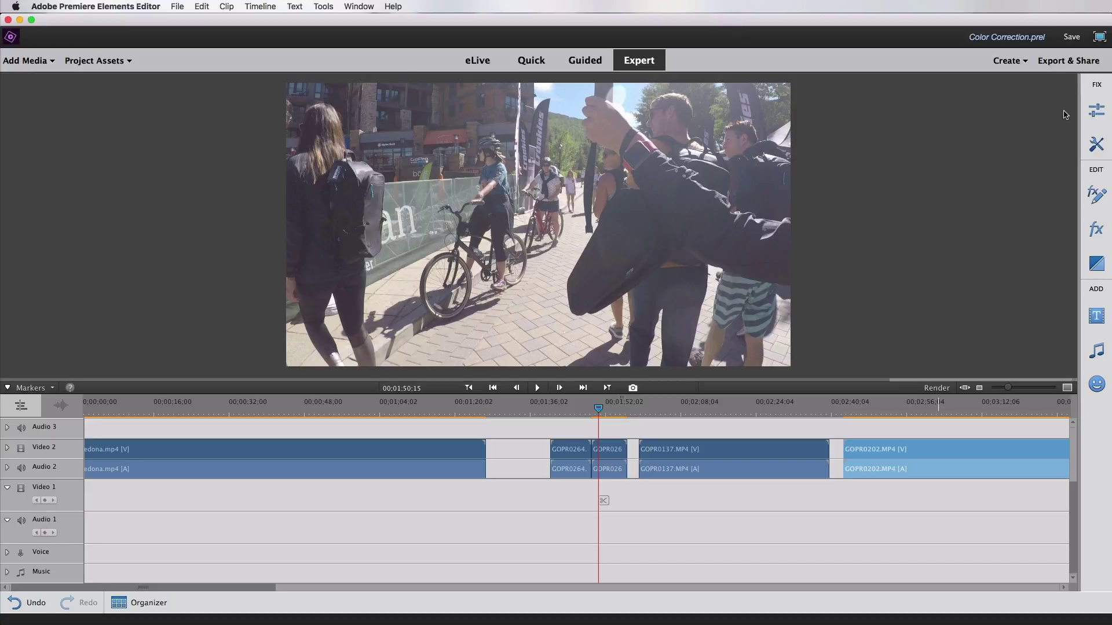
pyautogui.click(1096, 112)
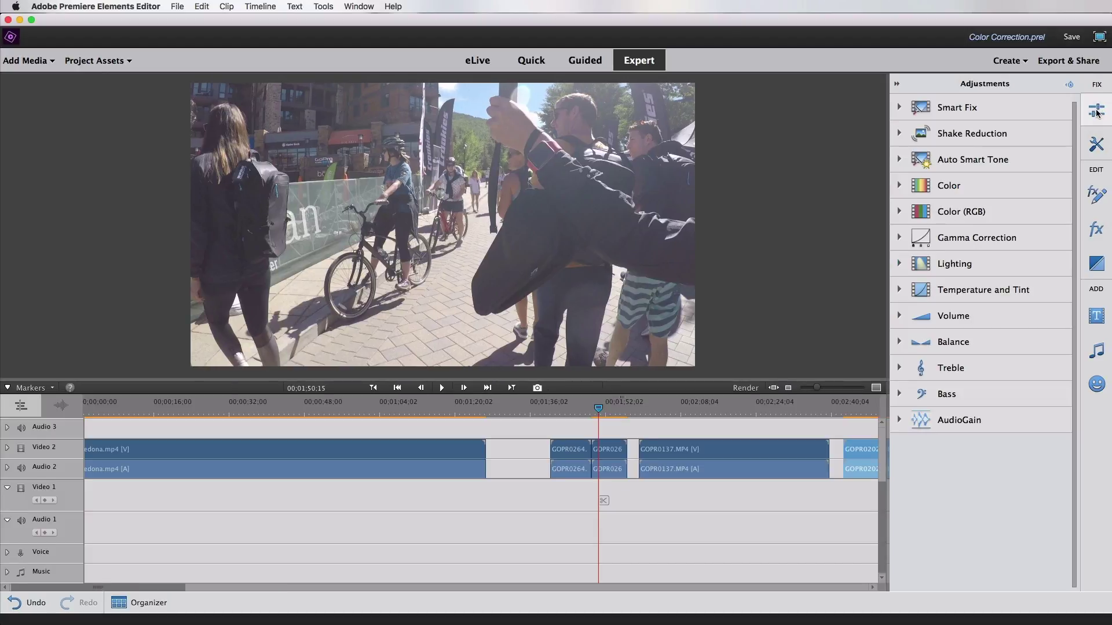
# Try Auto Smart Tone on the street clip, then reset it and collapse its settings.
pyautogui.click(899, 160)
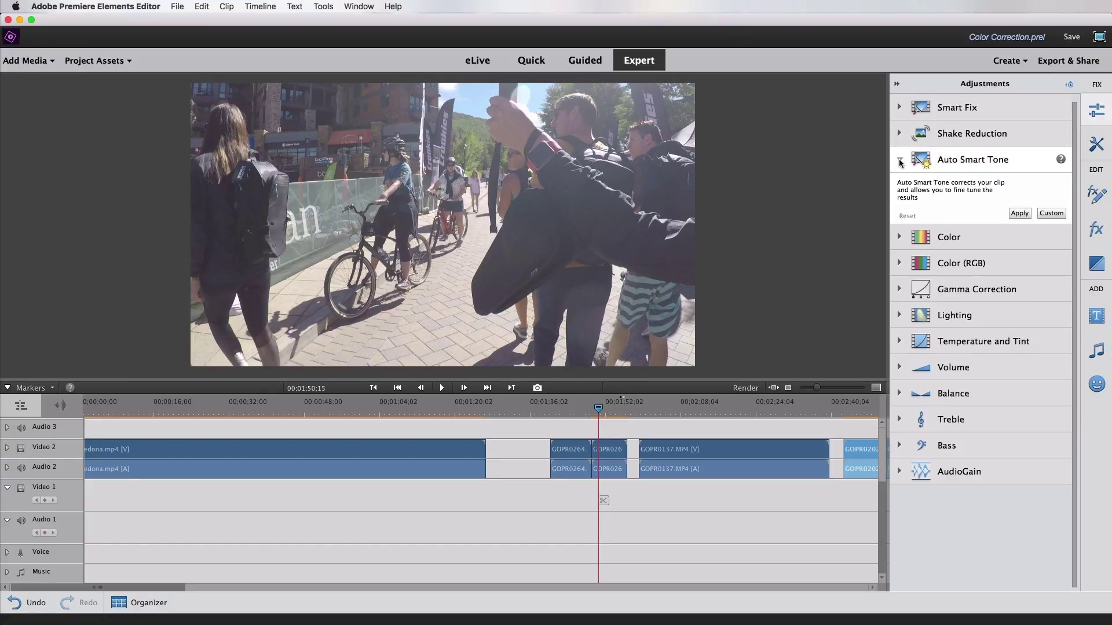
pyautogui.click(1019, 213)
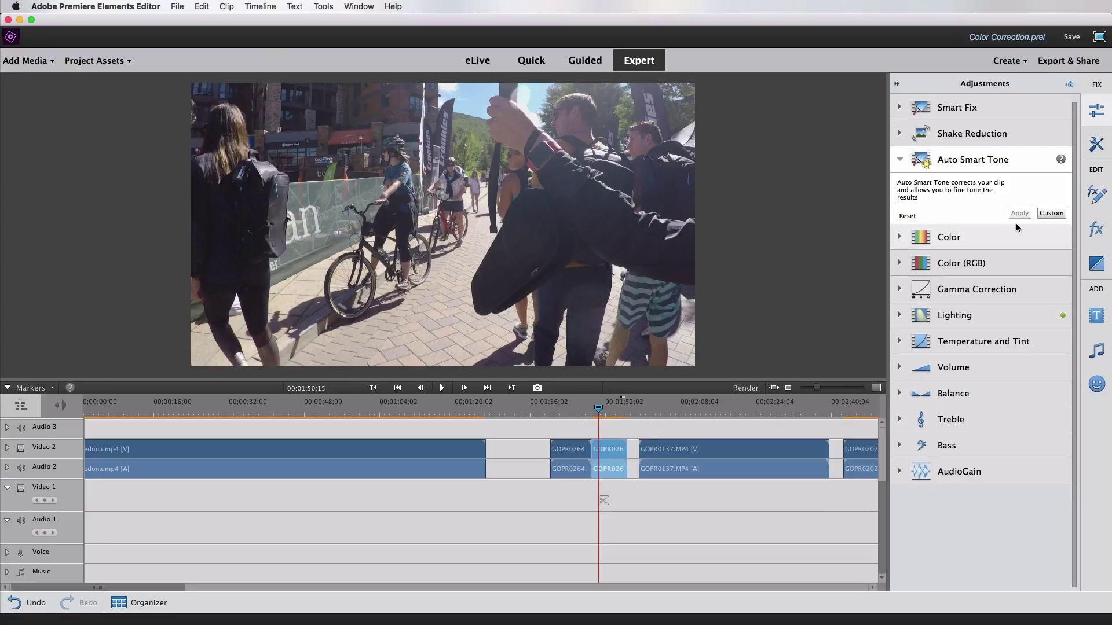
pyautogui.click(907, 216)
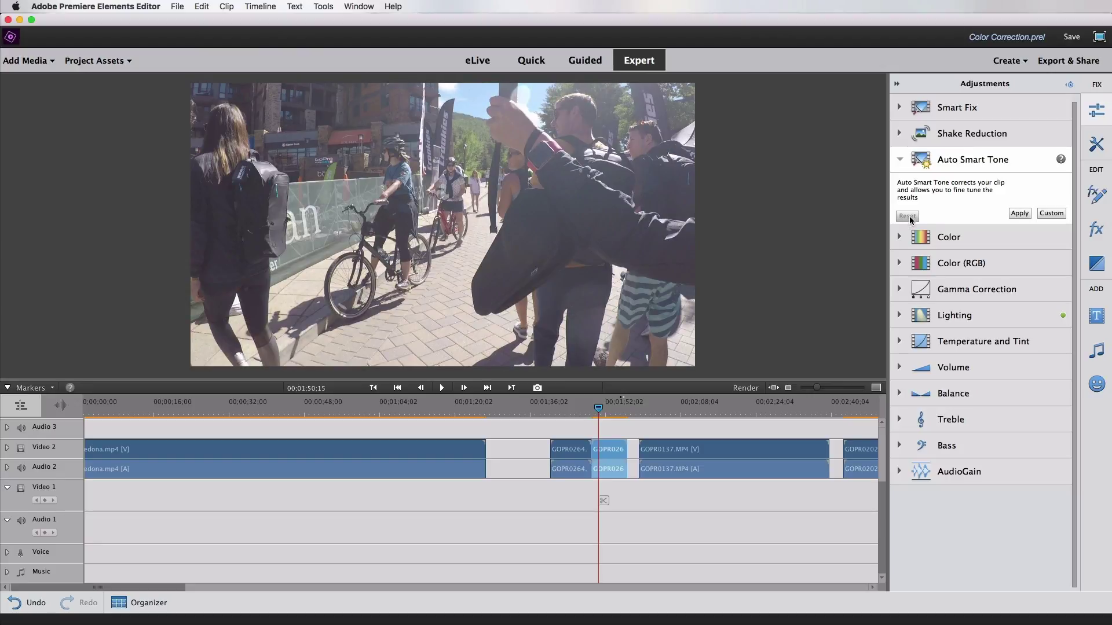
pyautogui.click(899, 160)
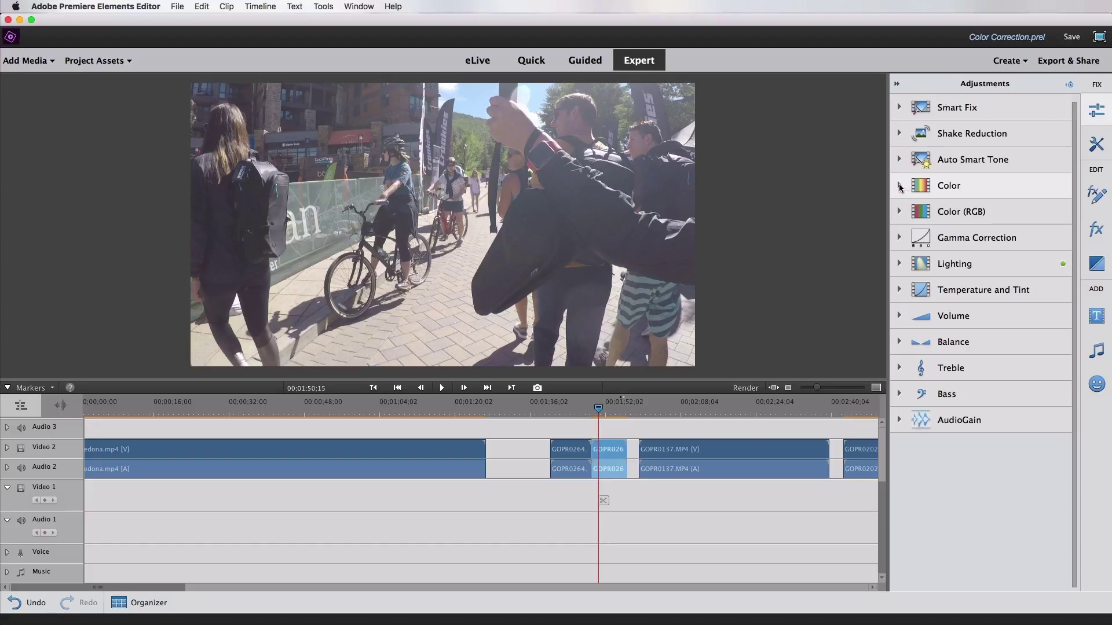
# Try the center and lower-right Hue presets of the Color adjustment on the clip and reset the adjustment.
pyautogui.click(900, 186)
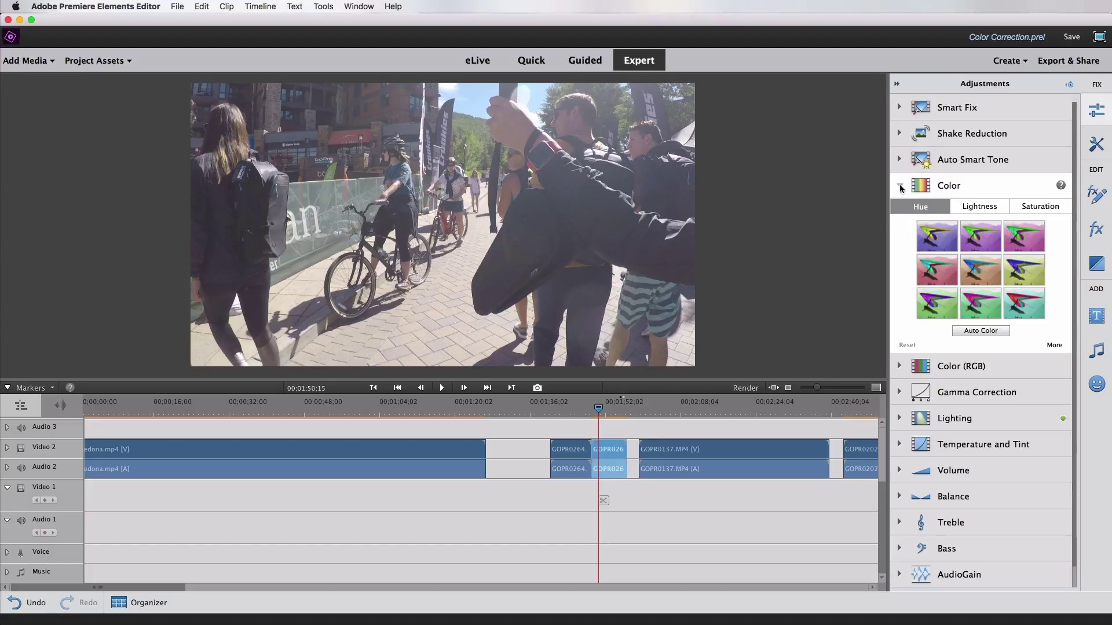
pyautogui.click(980, 276)
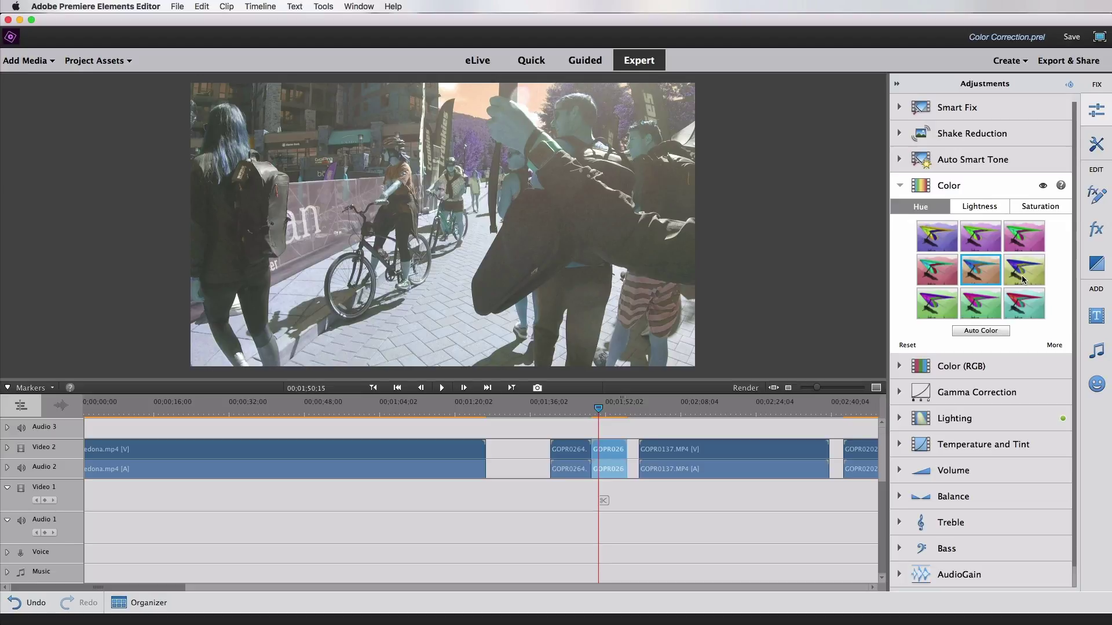
pyautogui.click(1023, 307)
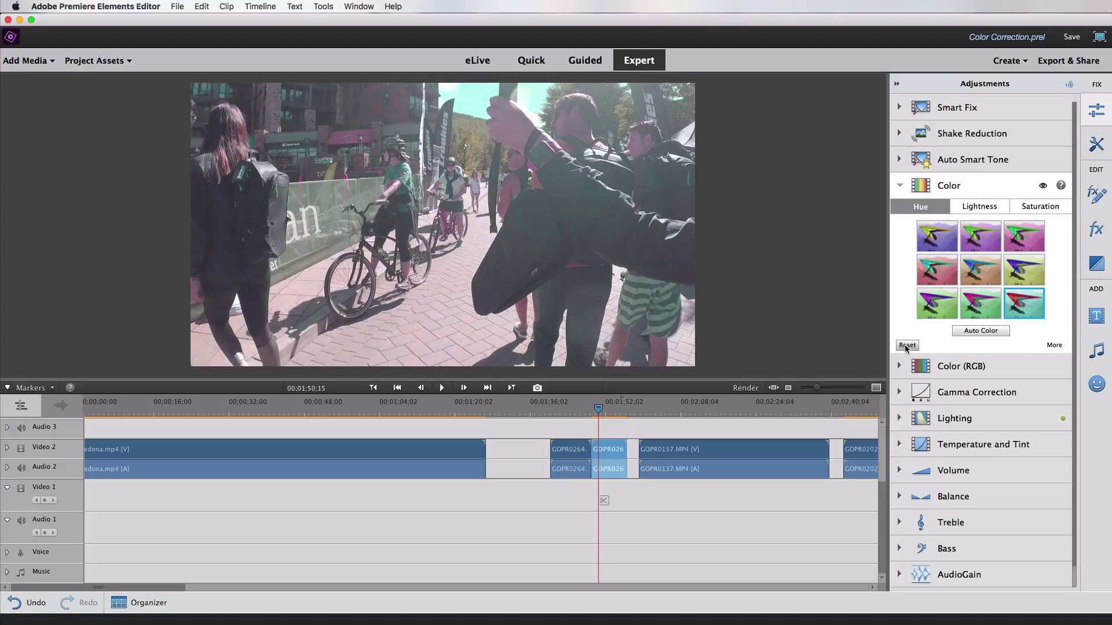
pyautogui.click(907, 346)
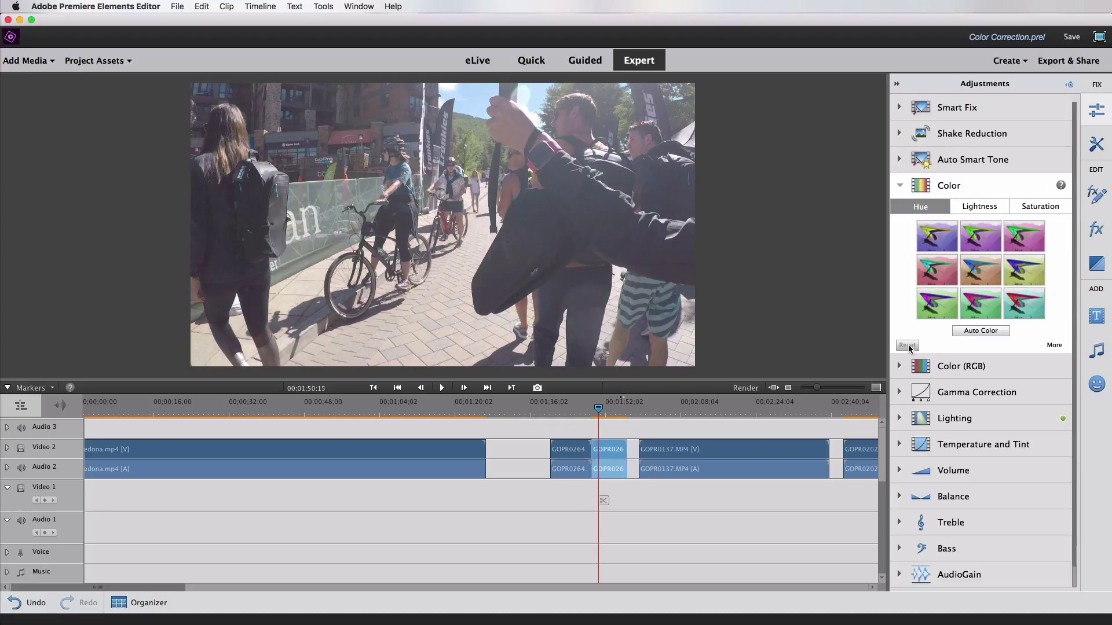
# Try Auto Color on the clip, turn it off, and look over the Hue, Lightness and Saturation sliders.
pyautogui.click(977, 331)
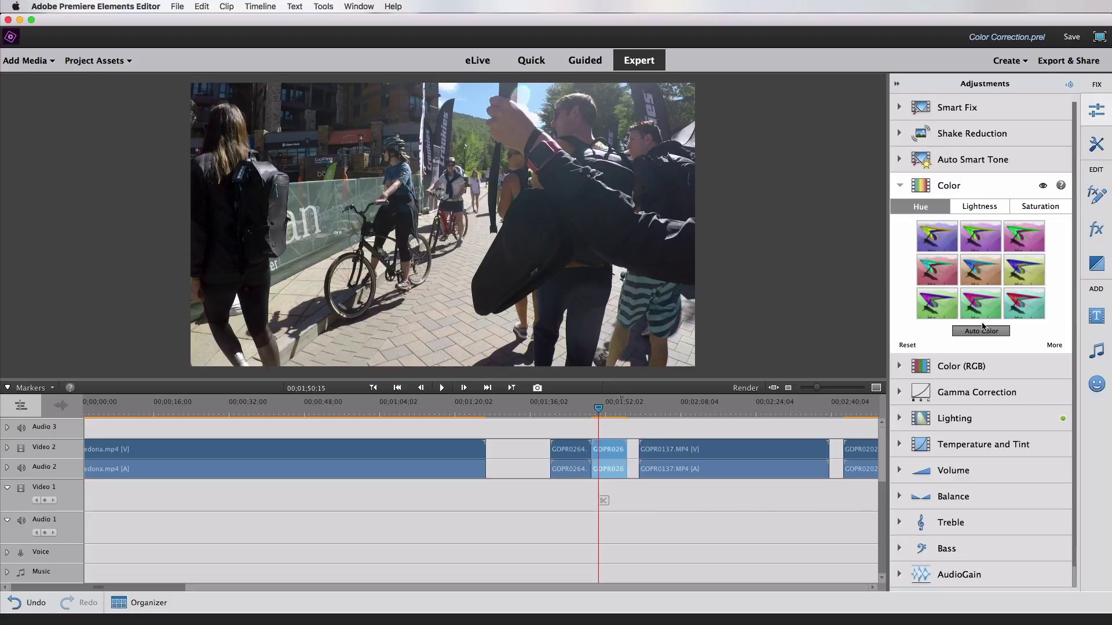
pyautogui.click(978, 331)
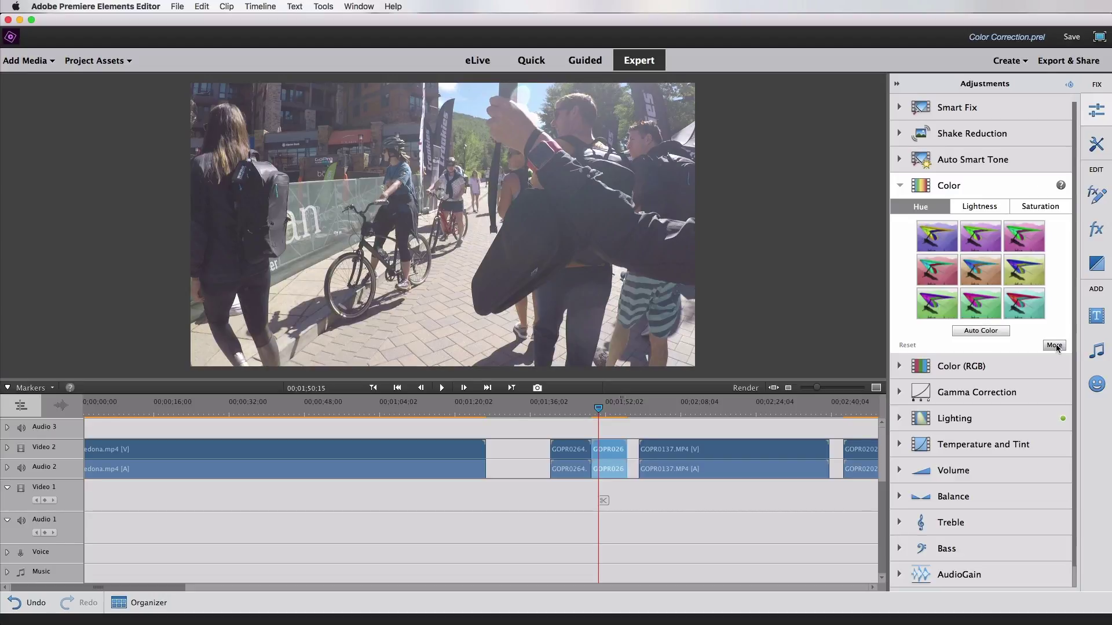
pyautogui.click(1054, 345)
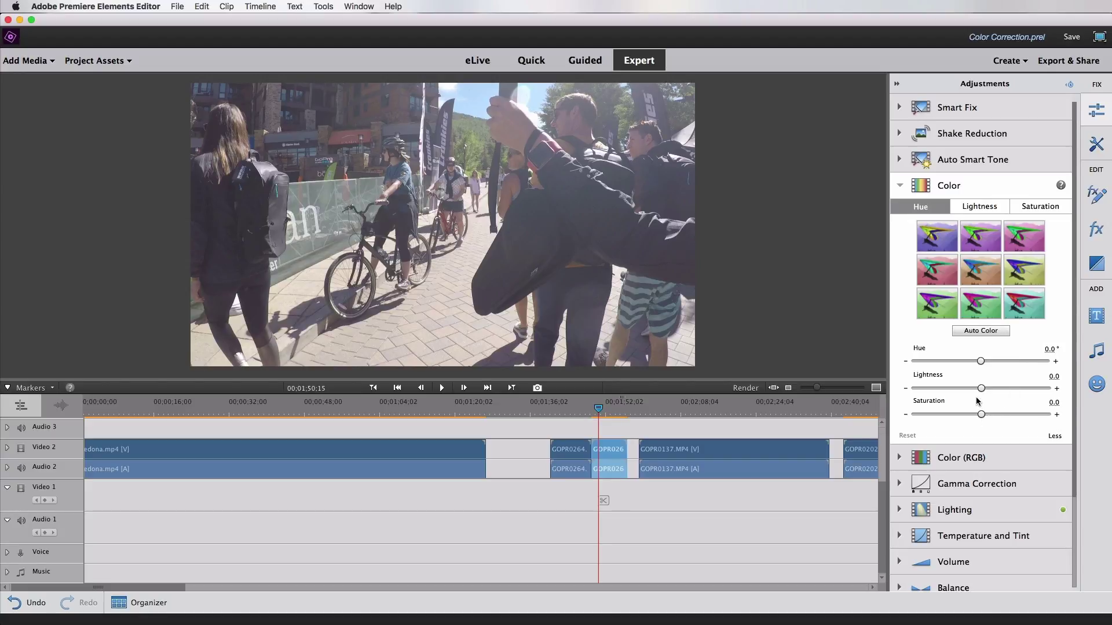
pyautogui.click(1055, 436)
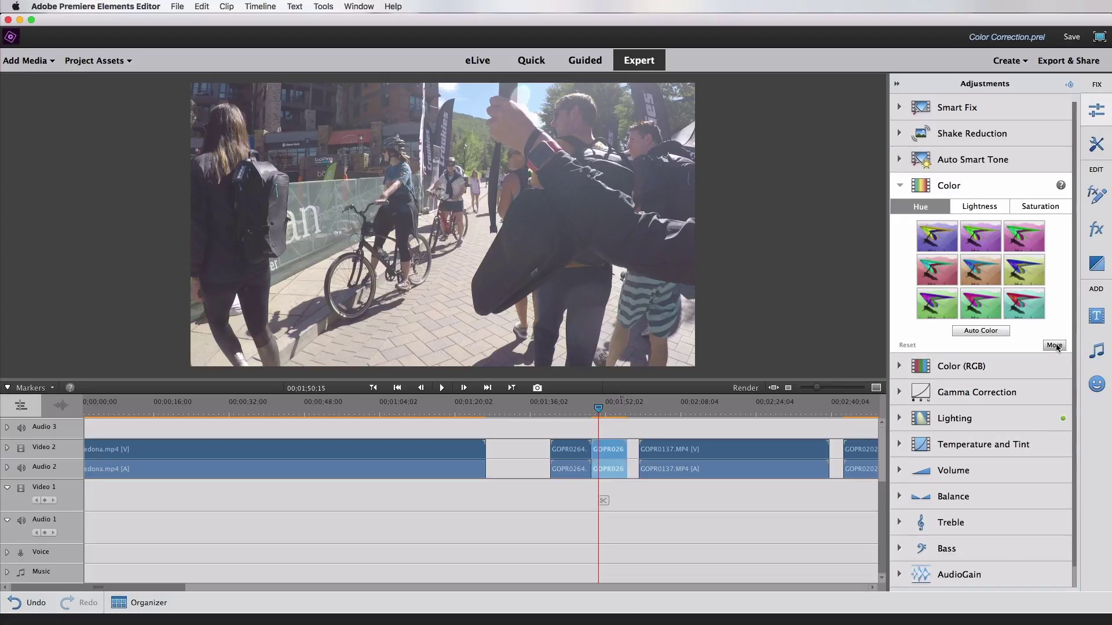
pyautogui.click(1054, 345)
pyautogui.click(1055, 436)
# Try lowering the Lighting exposure of the clip to -26 with the detailed sliders, and return it to 0.
pyautogui.click(949, 418)
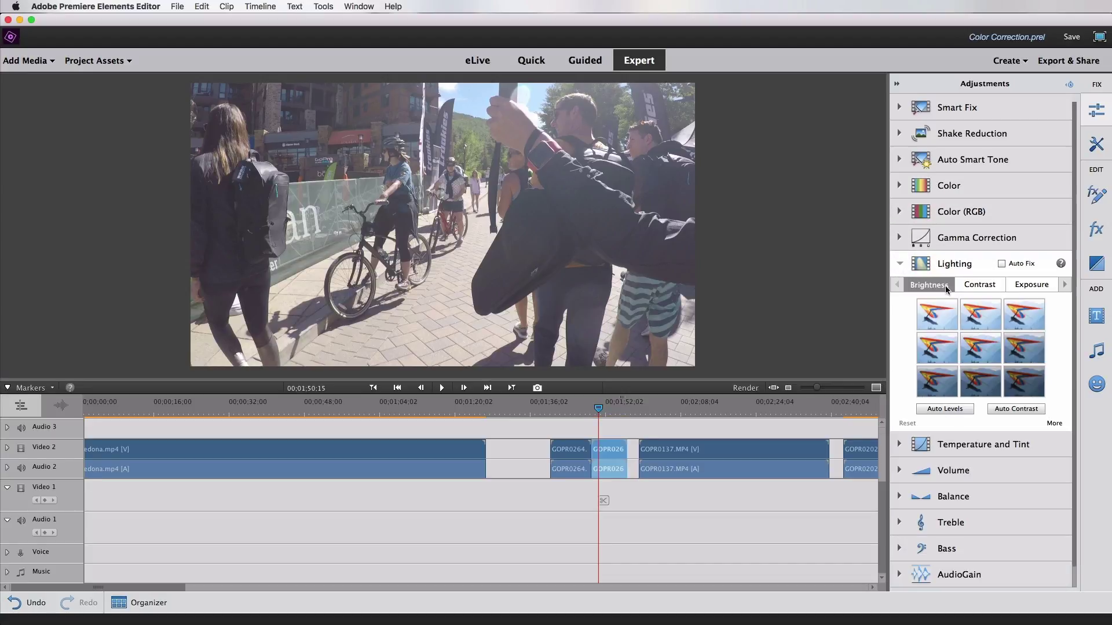
pyautogui.click(1054, 424)
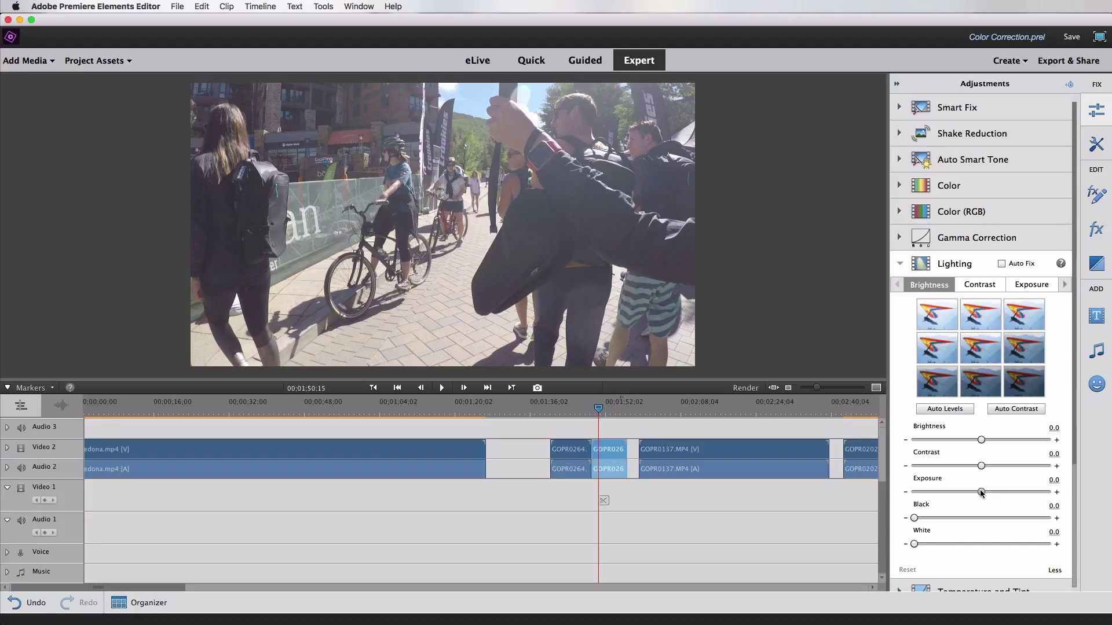
pyautogui.moveTo(981, 493)
pyautogui.mouseDown()
pyautogui.moveTo(1021, 494)
pyautogui.moveTo(964, 495)
pyautogui.mouseUp()
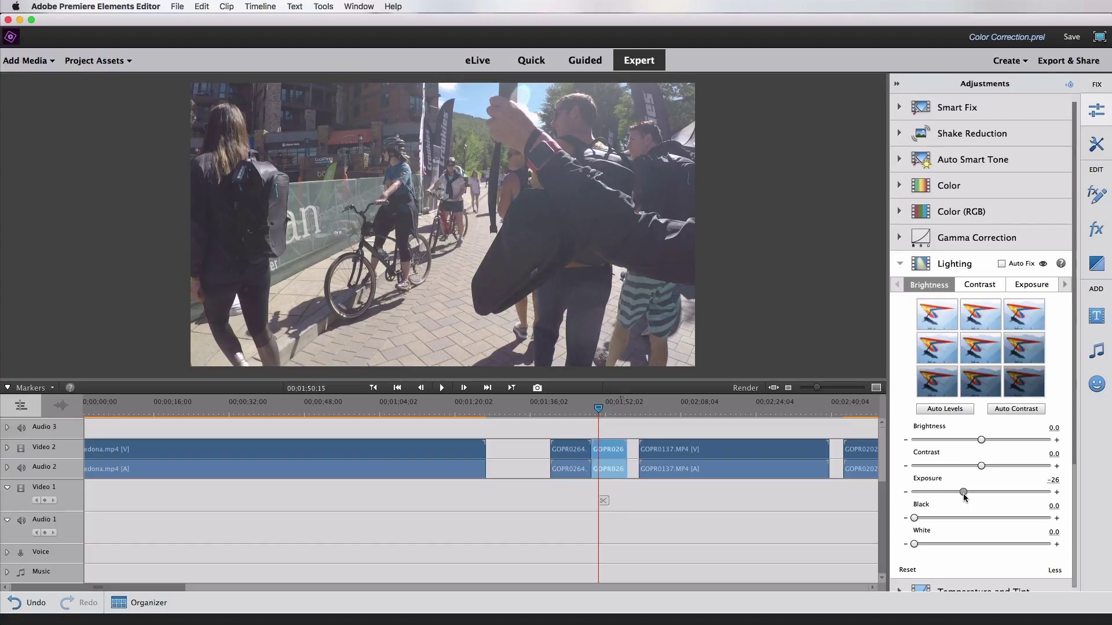
pyautogui.doubleClick(964, 496)
# Move the playhead to 00;01;51;07, try a Lighting exposure of -31 on the clip, and reset it.
pyautogui.moveTo(599, 410); pyautogui.dragTo(602, 411)
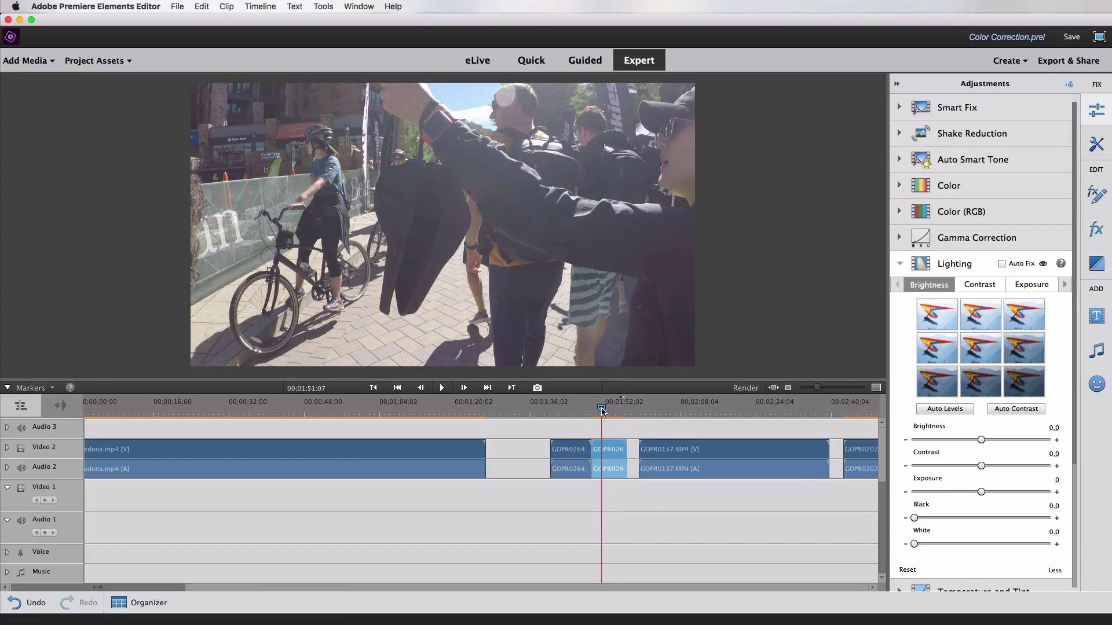
pyautogui.moveTo(602, 411)
pyautogui.moveTo(981, 493); pyautogui.dragTo(960, 497)
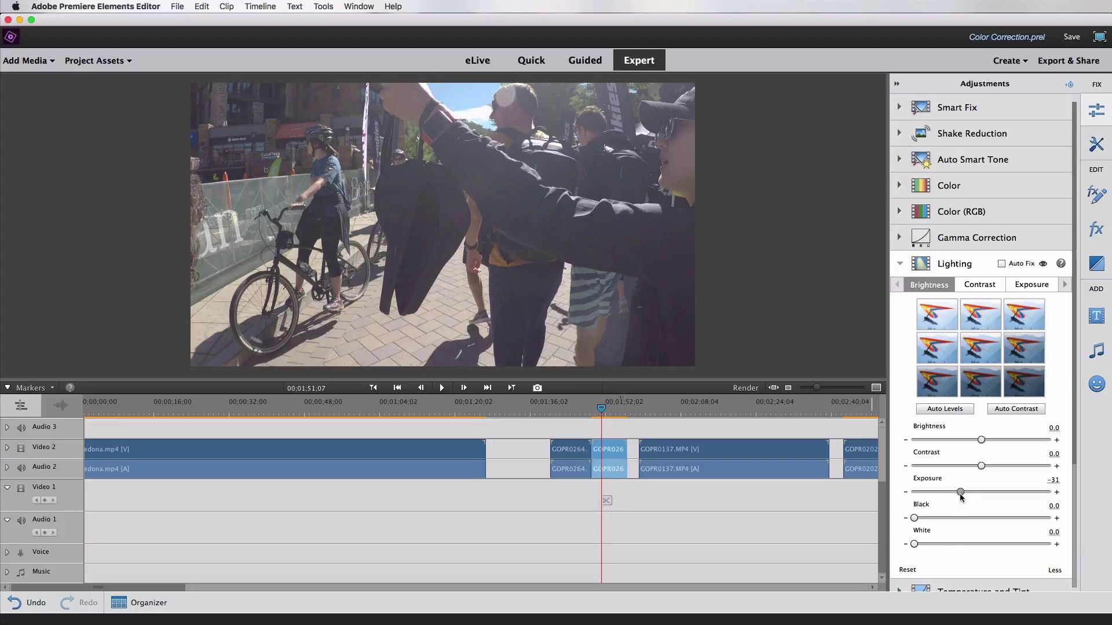
pyautogui.click(907, 571)
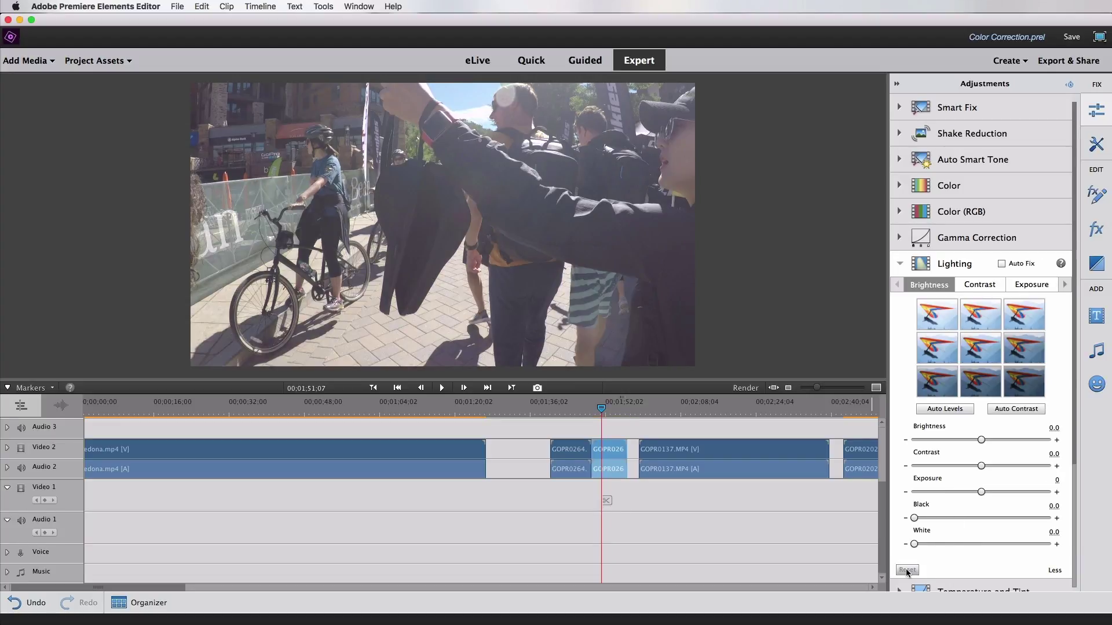
# Compare the Auto Levels and Auto Contrast lighting corrections on the clip, keeping an automatic correction applied.
pyautogui.click(943, 412)
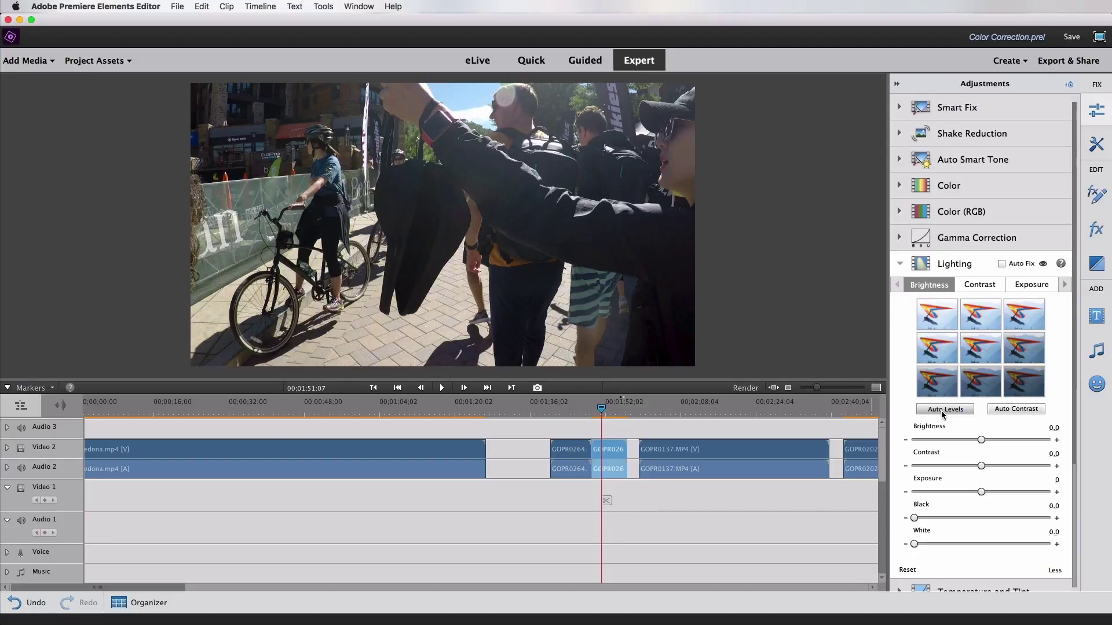
pyautogui.click(943, 410)
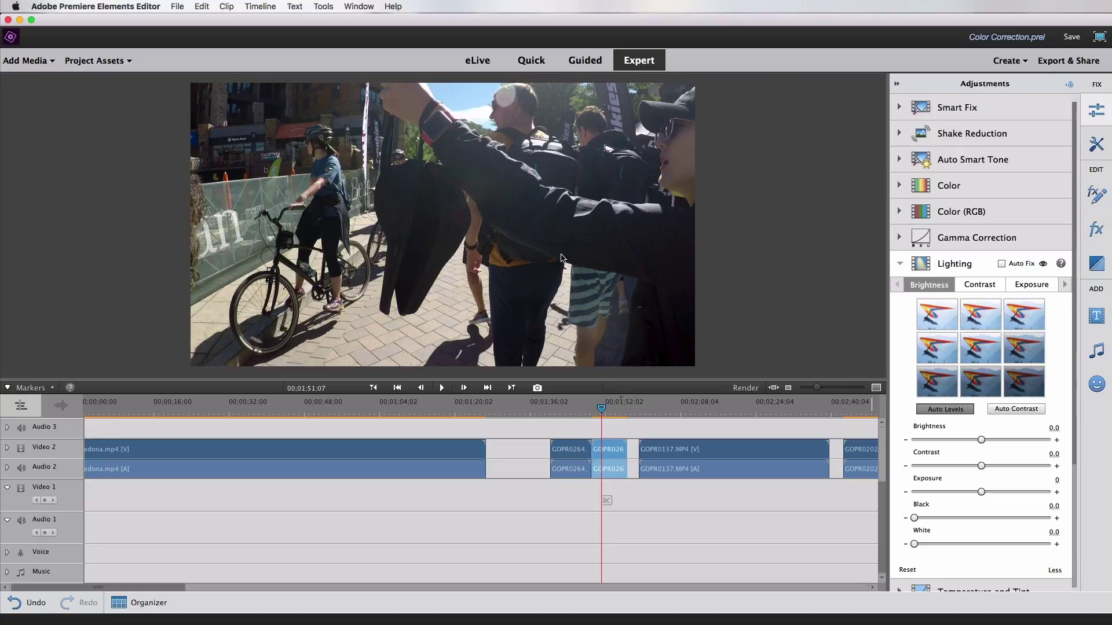
pyautogui.click(1011, 410)
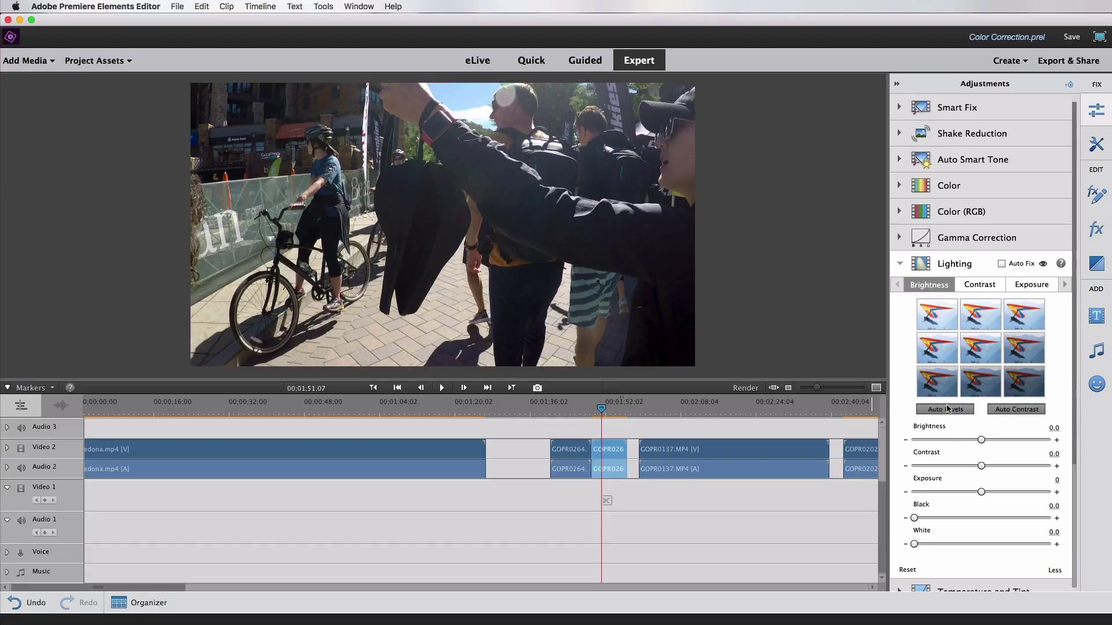
pyautogui.click(1012, 408)
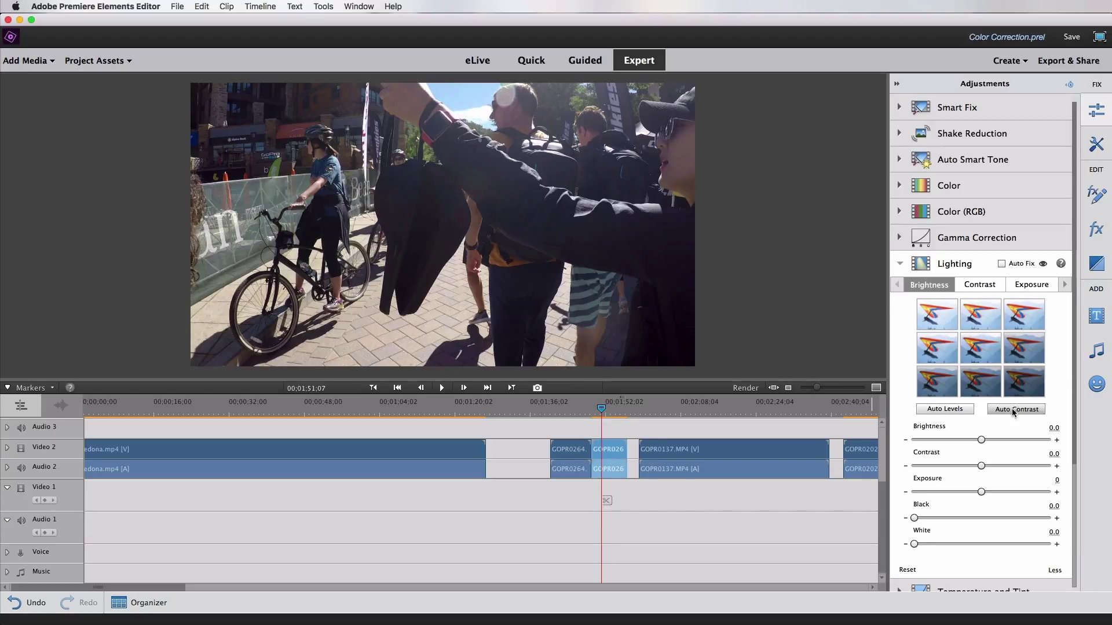
pyautogui.click(1013, 408)
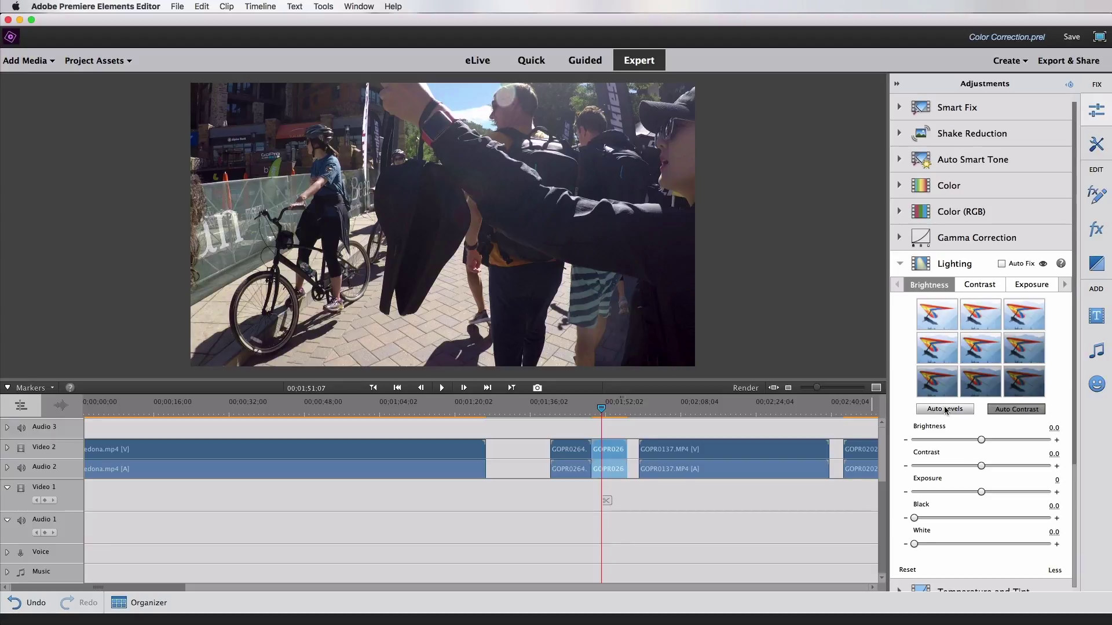
pyautogui.click(1003, 410)
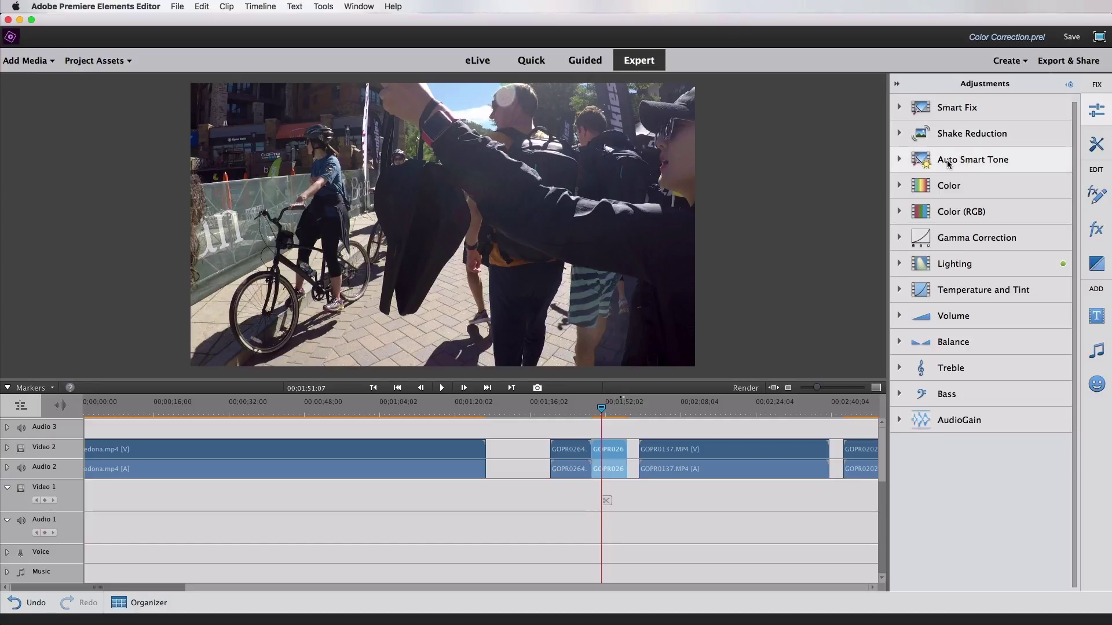
# Try the center Red preset of Color (RGB), which sets Red to 120, then reset the adjustment.
pyautogui.click(899, 212)
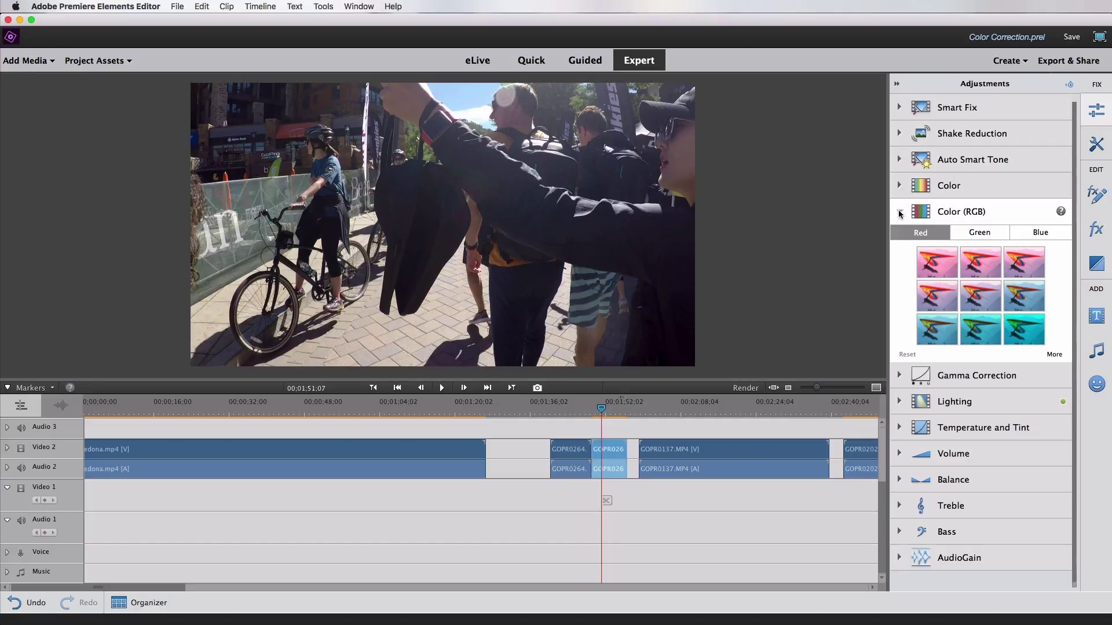
pyautogui.click(974, 297)
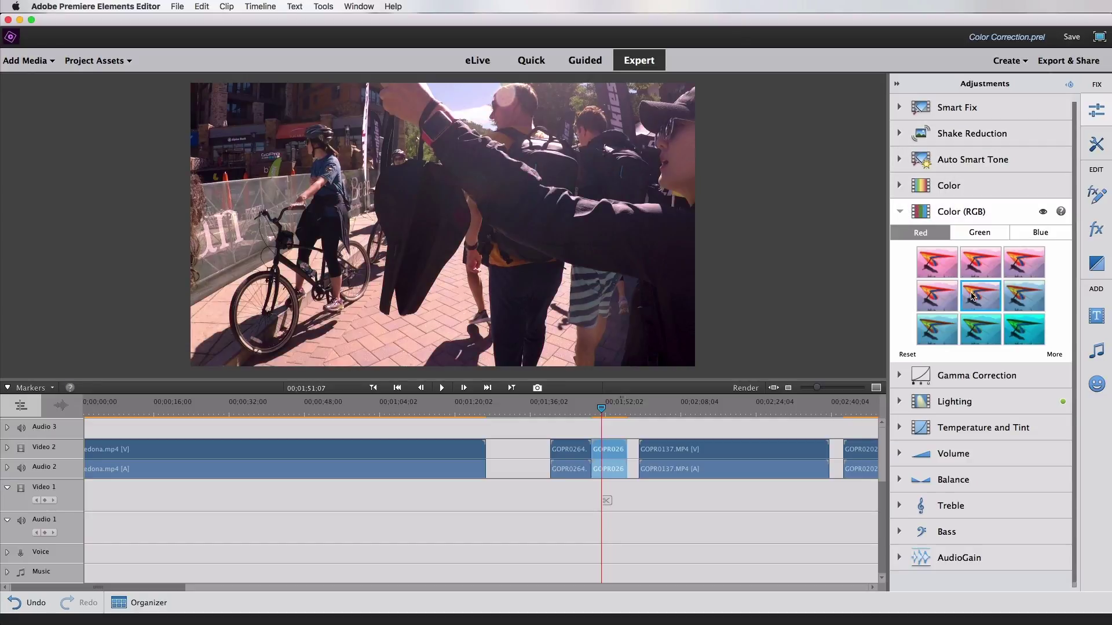
pyautogui.click(1055, 356)
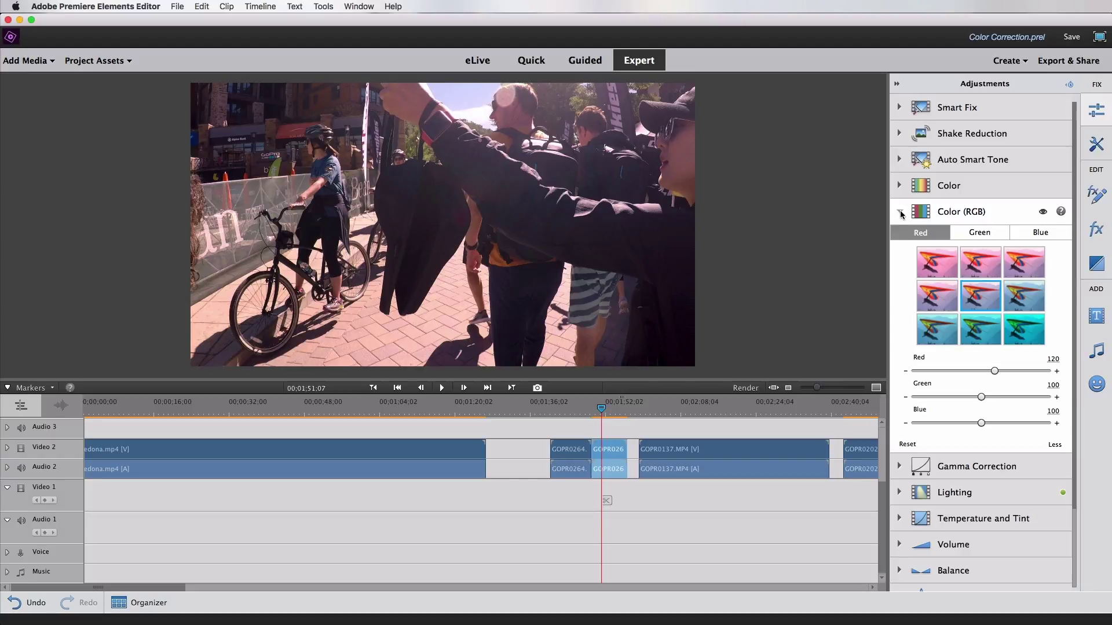
pyautogui.click(908, 444)
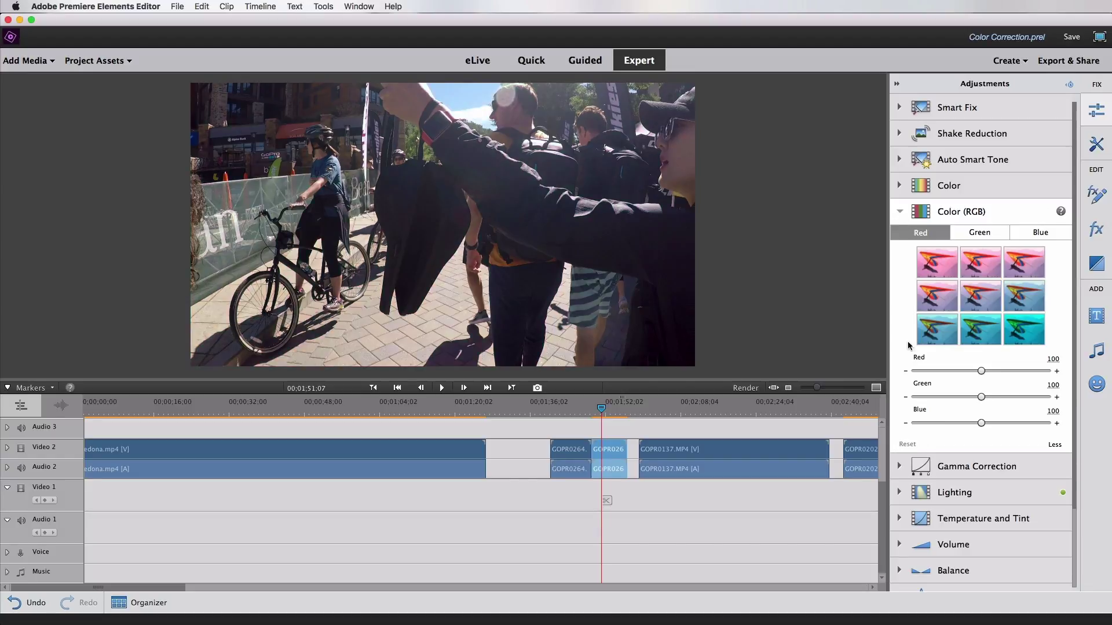
pyautogui.click(901, 213)
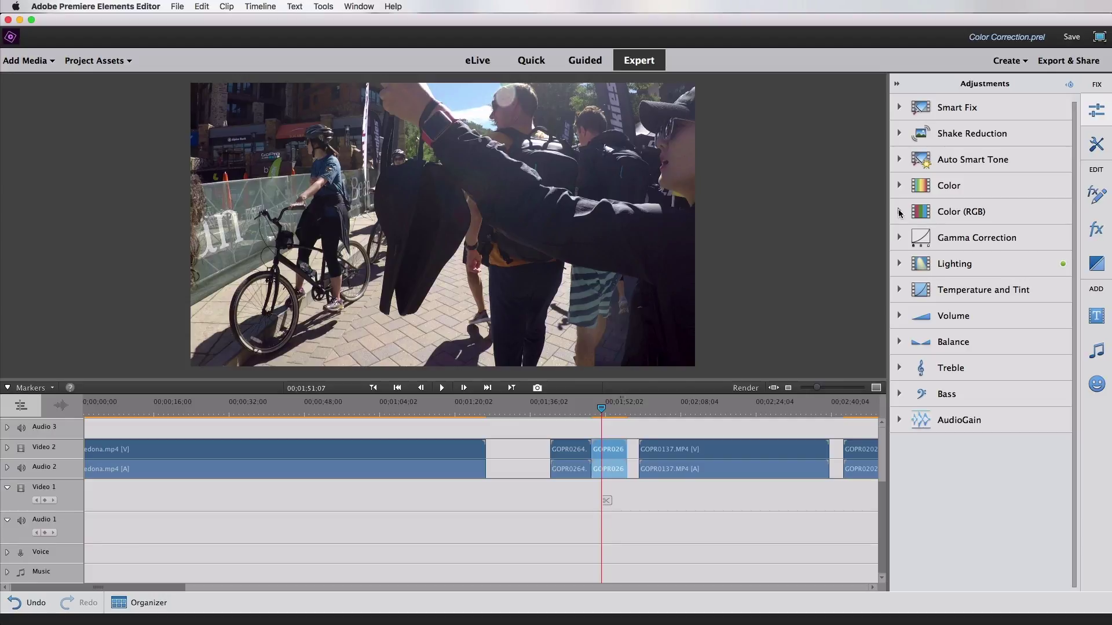
# Try adjusting the clip's color temperature with the Temperature and Tint sliders and return Temperature to 0.
pyautogui.click(899, 290)
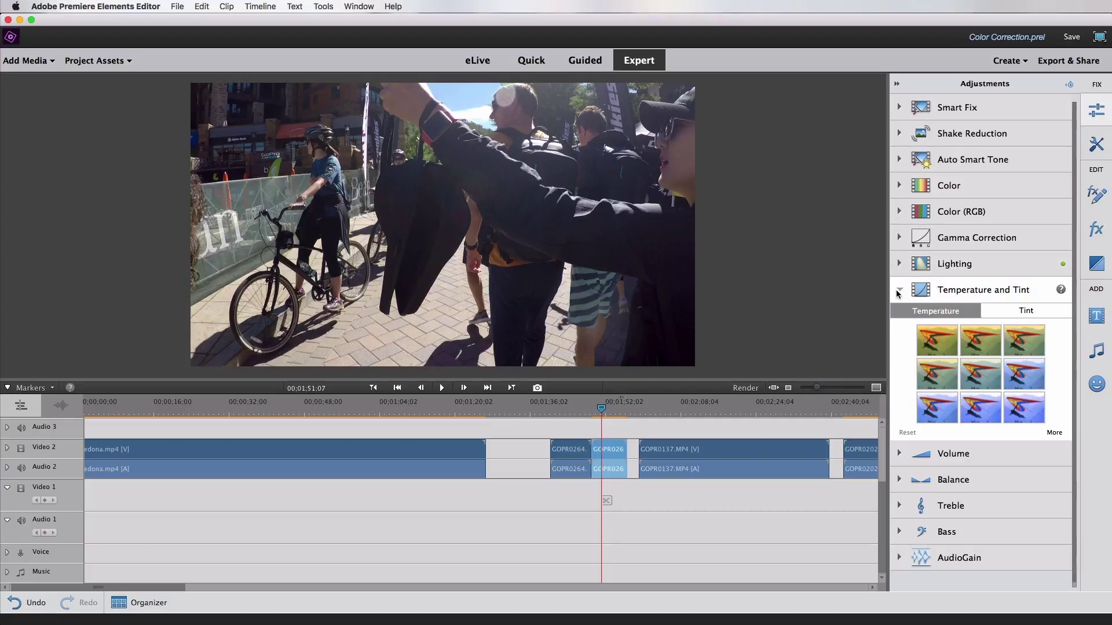
pyautogui.click(1054, 433)
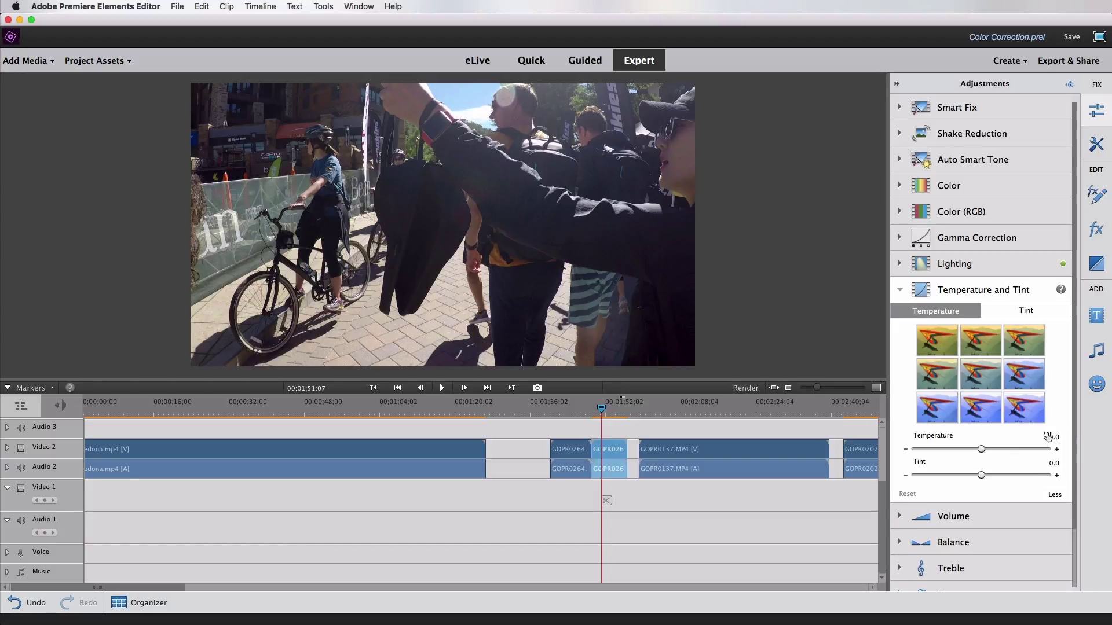
pyautogui.moveTo(981, 450); pyautogui.dragTo(985, 453)
pyautogui.moveTo(997, 449)
pyautogui.mouseDown()
pyautogui.moveTo(1017, 453)
pyautogui.moveTo(967, 452)
pyautogui.moveTo(981, 452)
pyautogui.mouseUp()
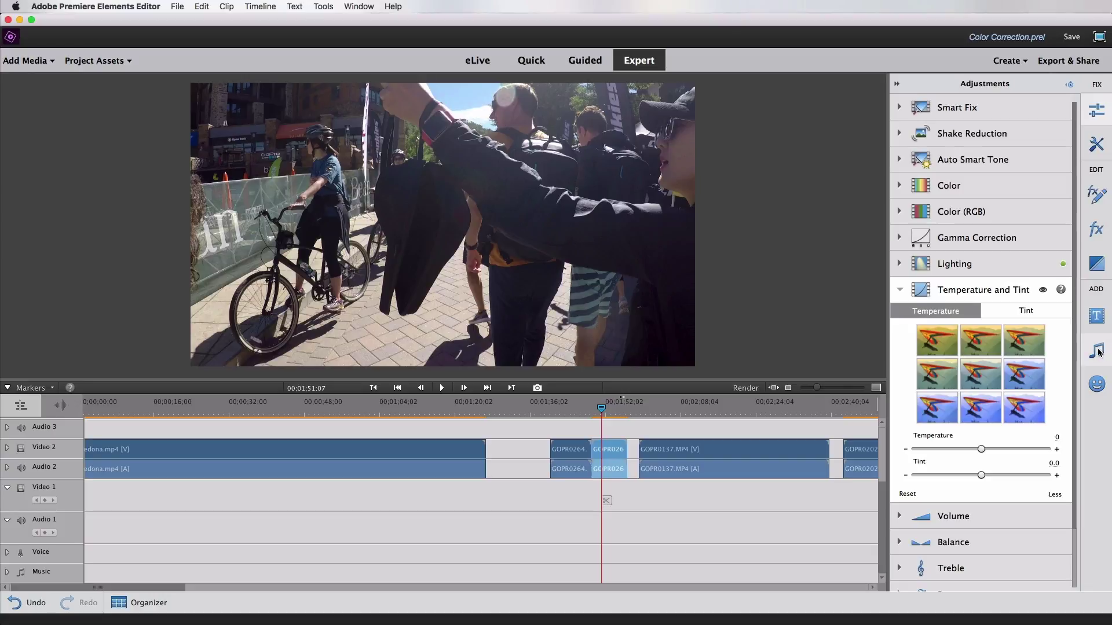
# Try the HSL Tuner from the Color Correction effects on the selected street clip and expand its Hue and Saturation controls.
pyautogui.click(1096, 229)
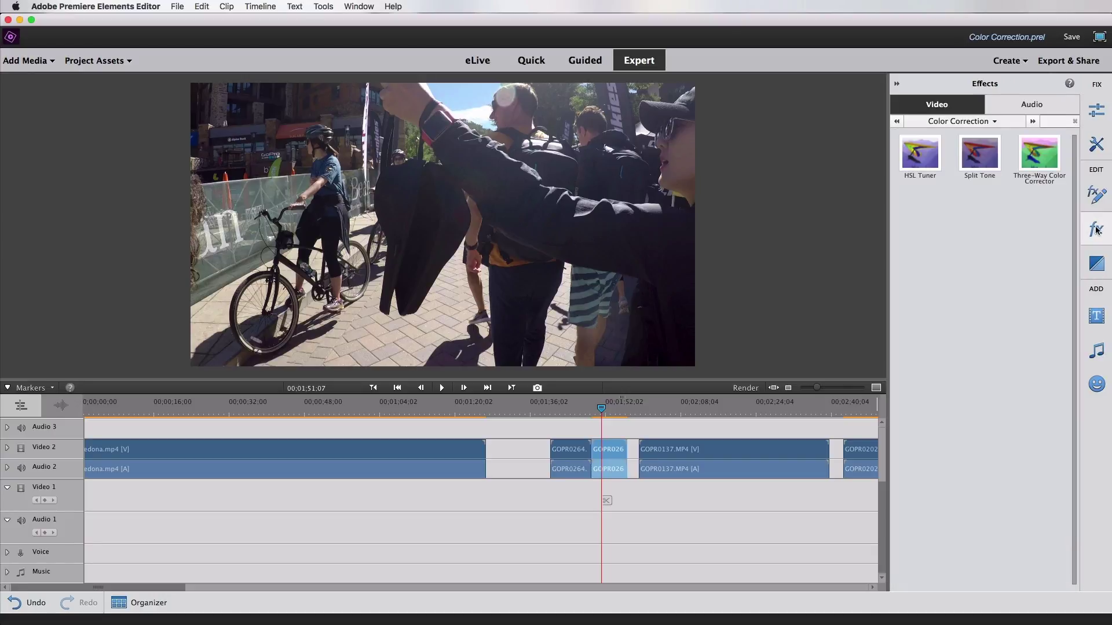
pyautogui.click(959, 121)
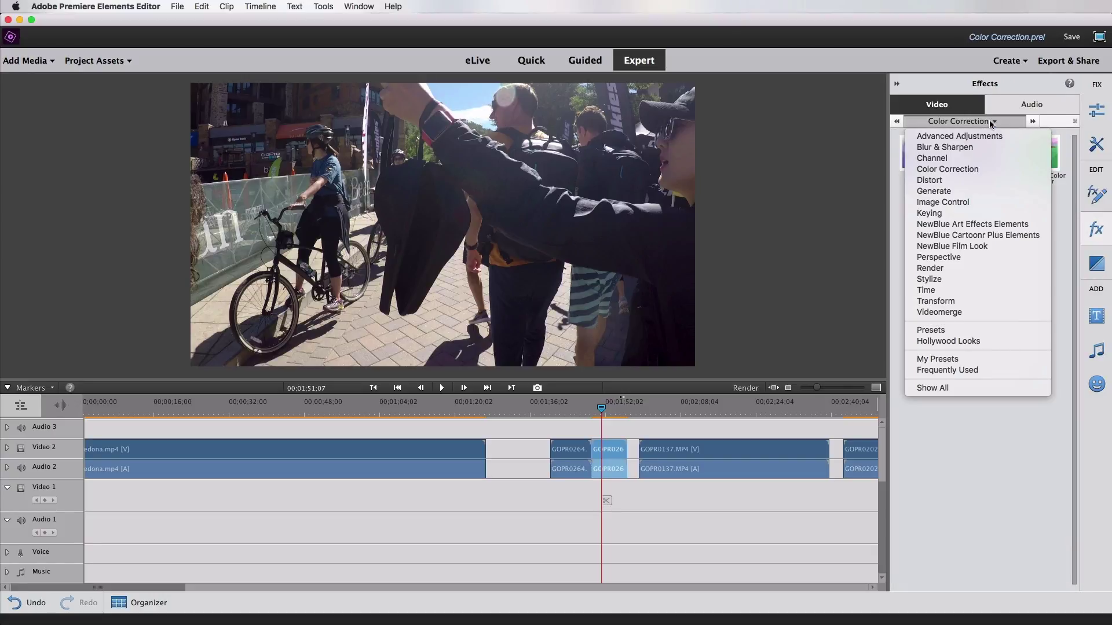
pyautogui.click(943, 169)
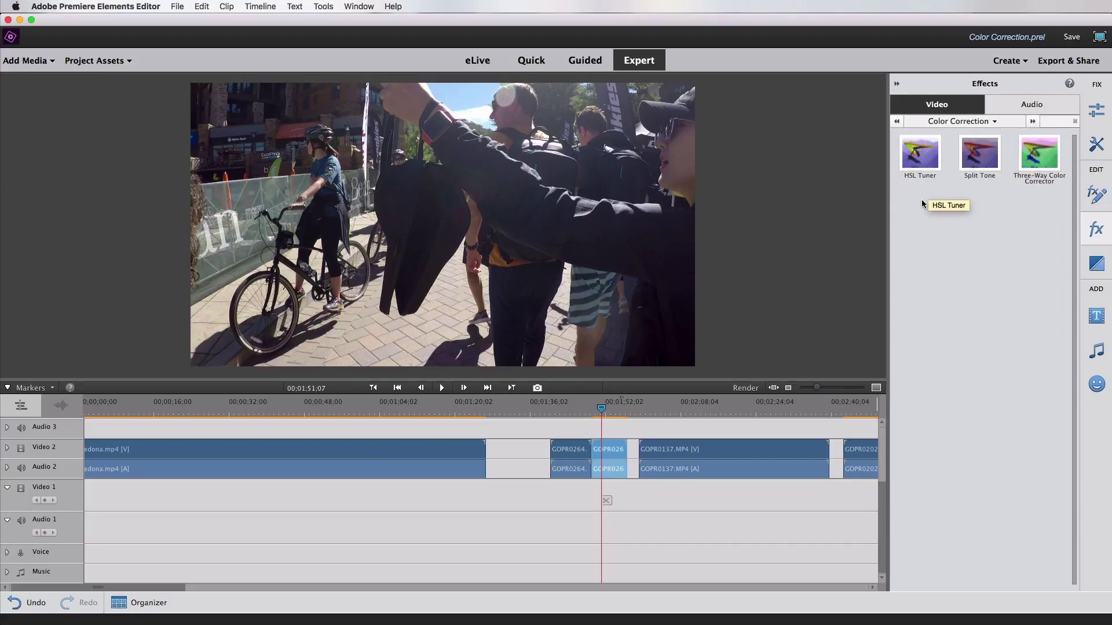
pyautogui.press('super+z')
pyautogui.click(924, 153)
pyautogui.moveTo(925, 154); pyautogui.dragTo(617, 451)
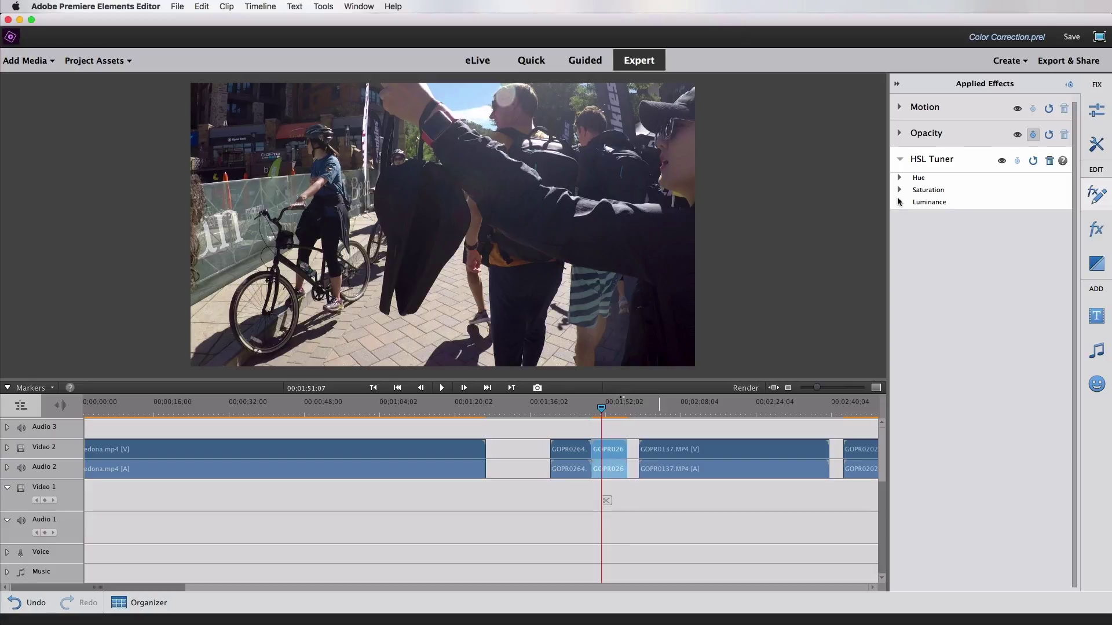
pyautogui.click(899, 178)
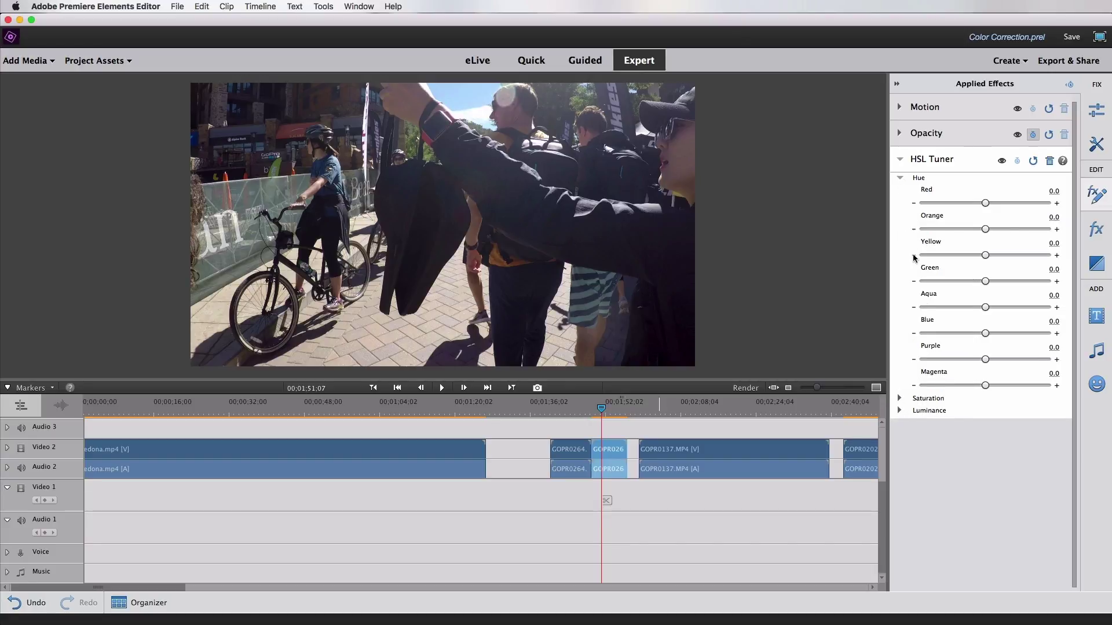
pyautogui.click(899, 398)
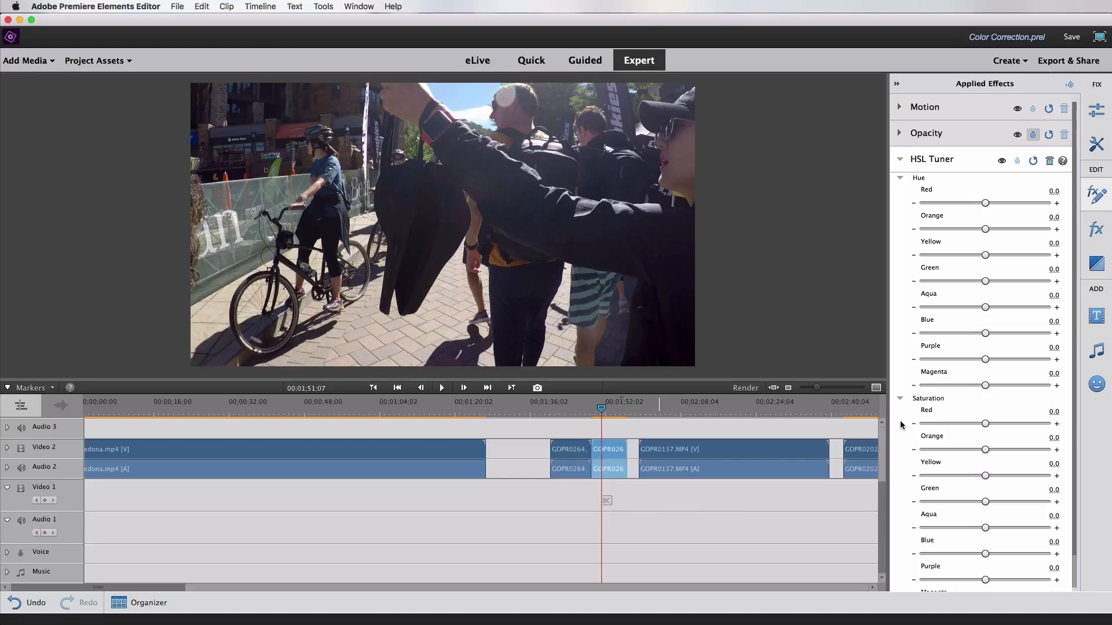
# Compare the HSL Tuner with the Color adjustment by examining its Hue, Lightness and Saturation sliders.
pyautogui.click(1095, 144)
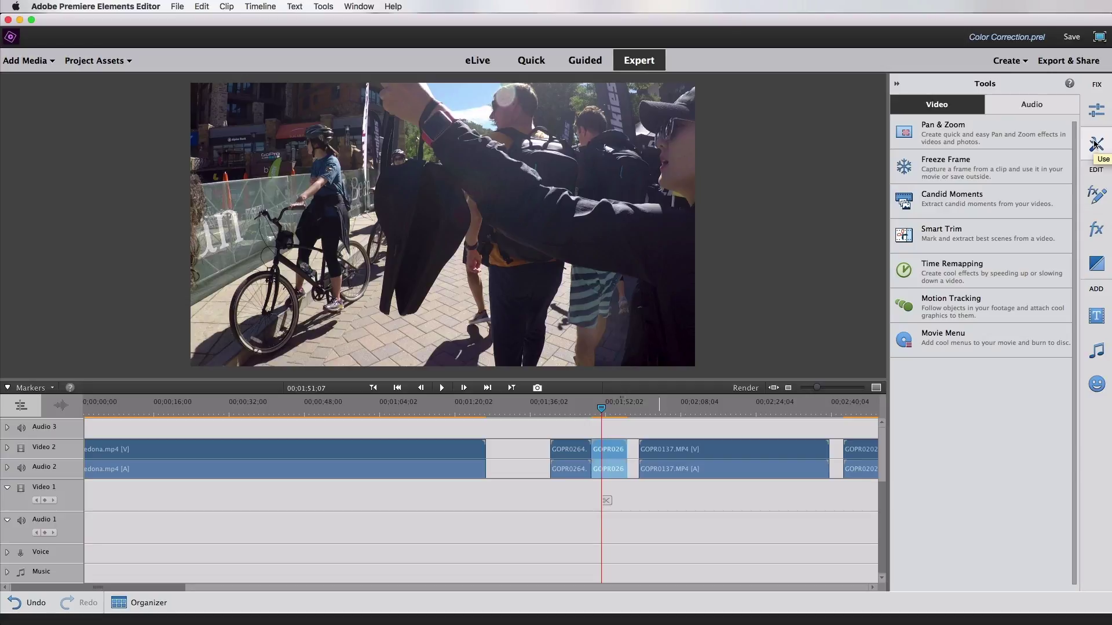
pyautogui.click(1096, 110)
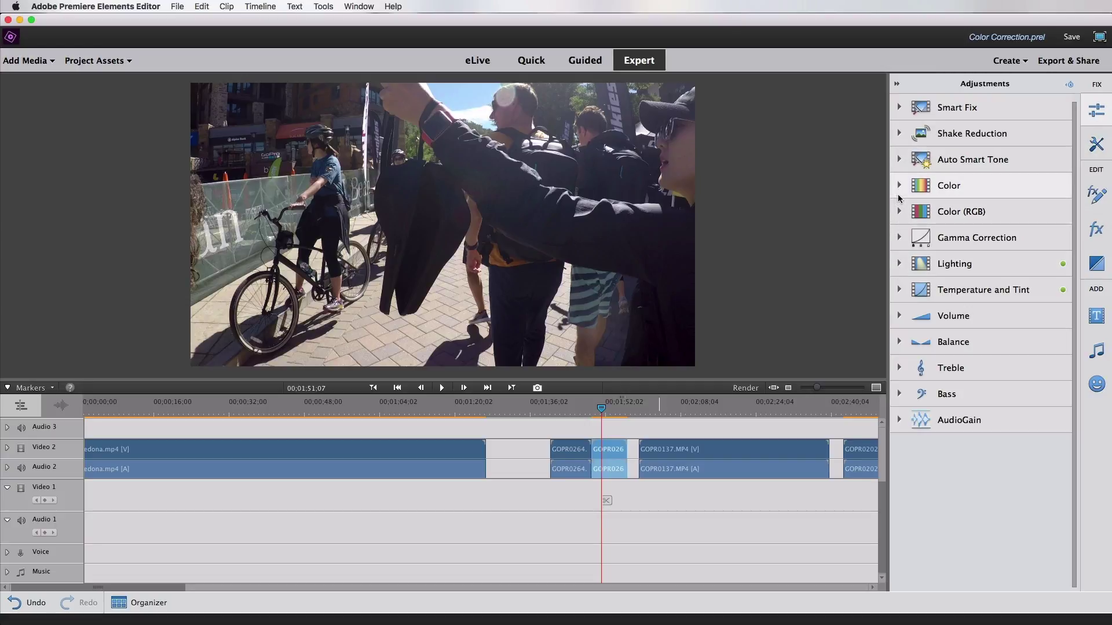
pyautogui.click(899, 185)
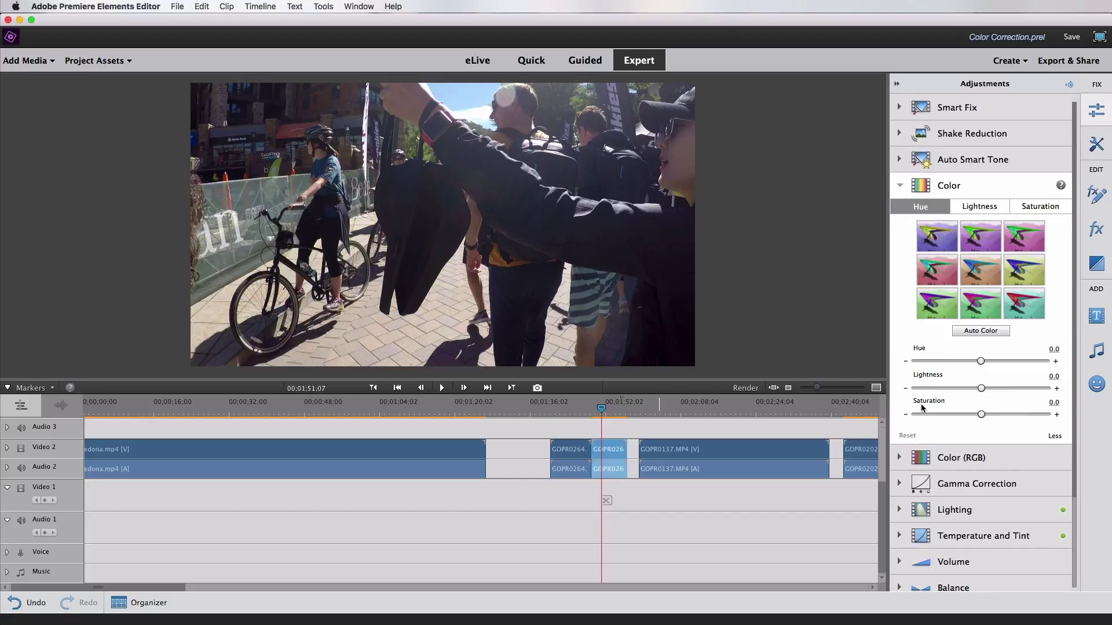
pyautogui.moveTo(981, 415)
pyautogui.mouseDown()
pyautogui.moveTo(994, 417)
pyautogui.moveTo(982, 418)
pyautogui.mouseUp()
# Remove the HSL Tuner effect from the street clip and hide the applied effects.
pyautogui.click(1094, 200)
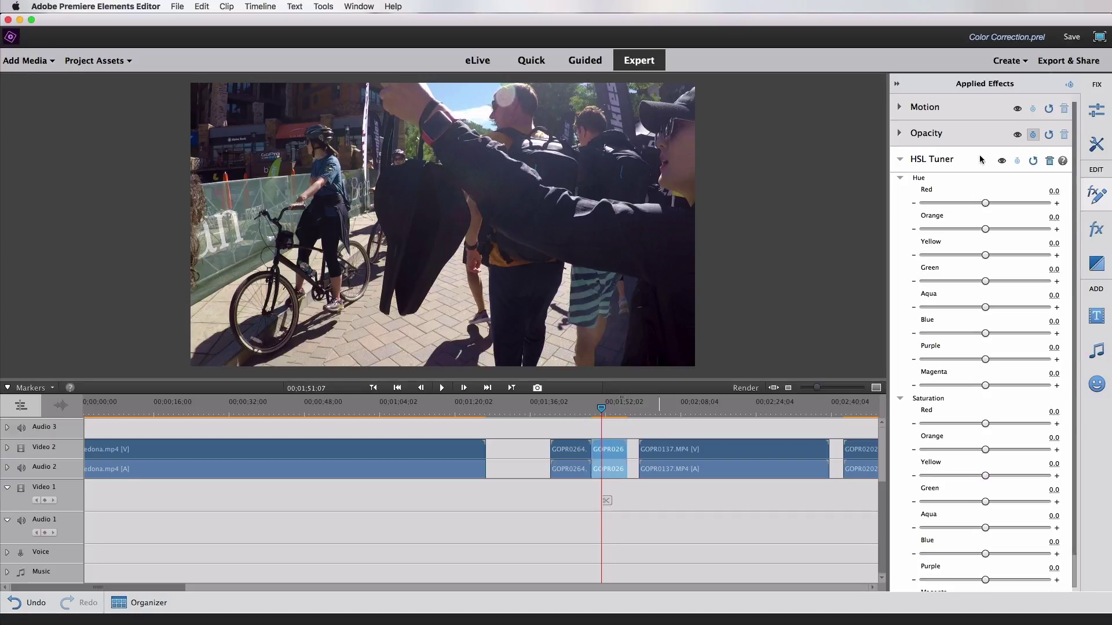
pyautogui.click(1050, 163)
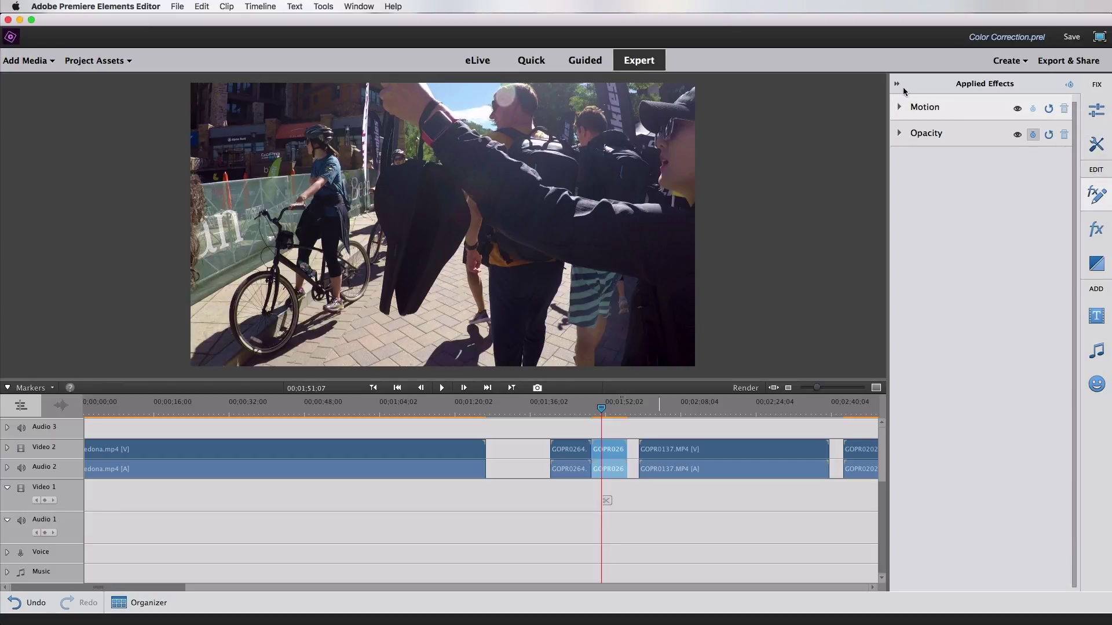
pyautogui.click(896, 84)
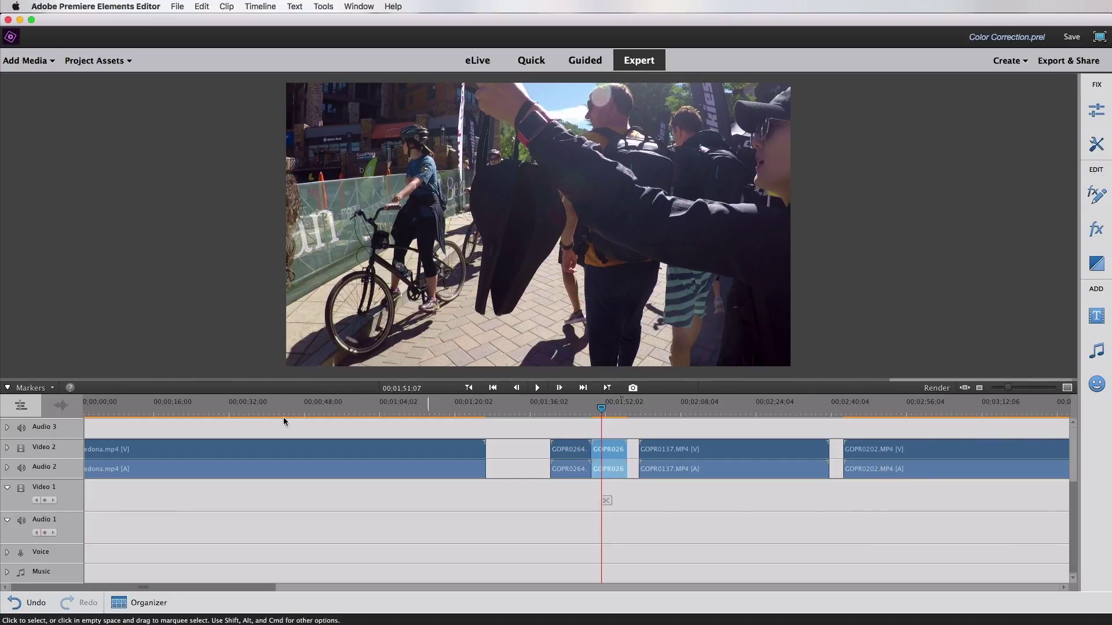
# Move the playhead to 00;00;08;07, select the Sedona red-rock clip and apply the HSL Tuner effect to it.
pyautogui.click(118, 411)
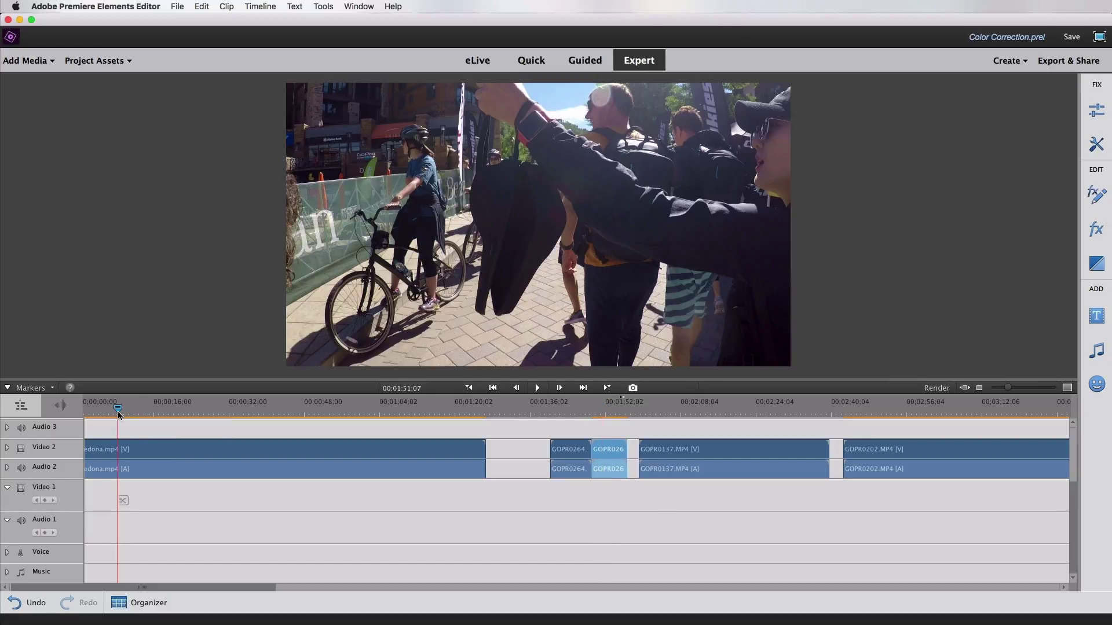
pyautogui.click(130, 453)
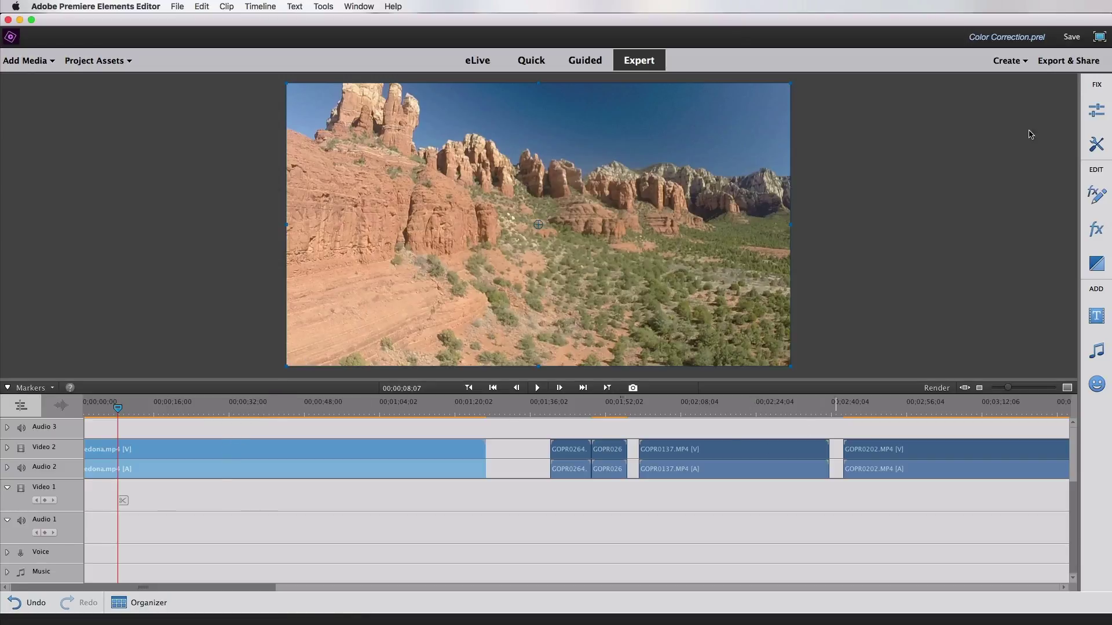
pyautogui.click(1096, 229)
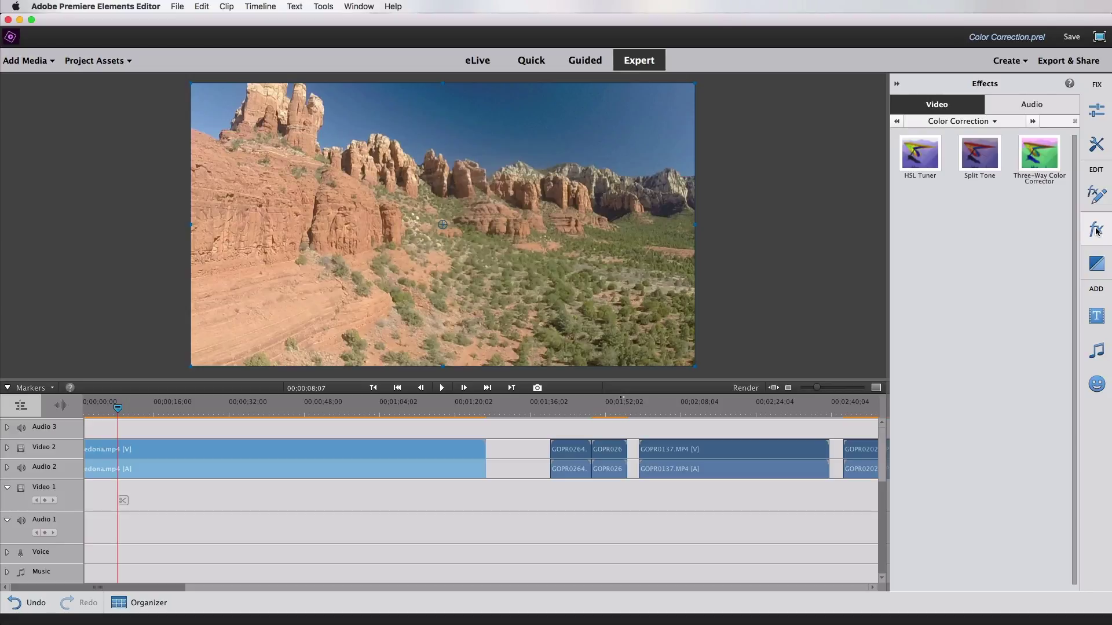
pyautogui.moveTo(940, 146); pyautogui.dragTo(154, 454)
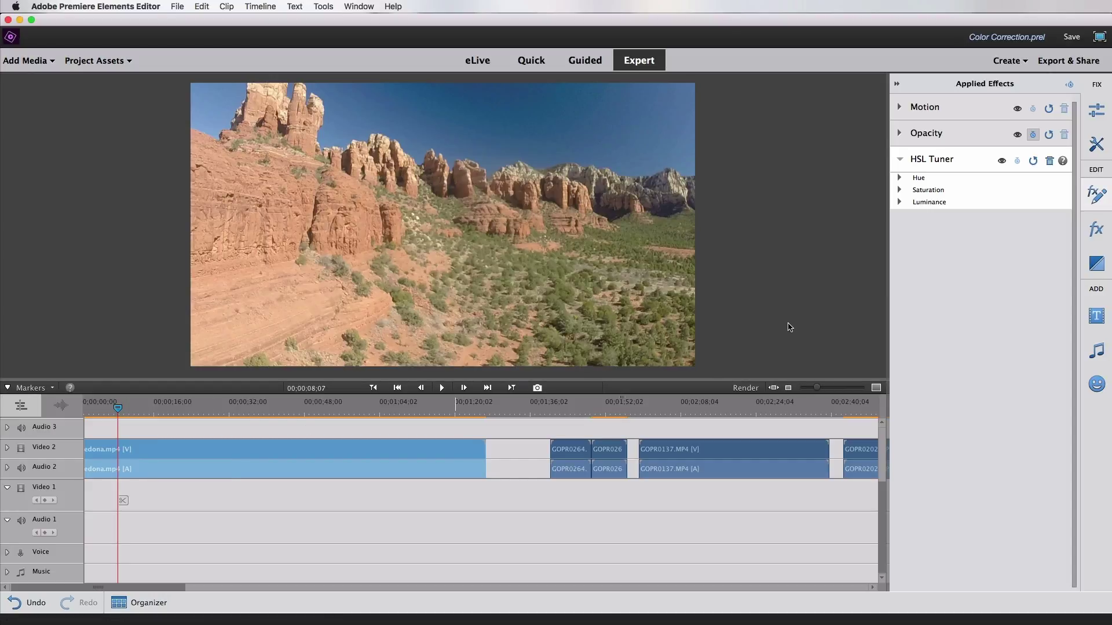
# Set the HSL Tuner saturation to Red 76, Orange 74 and Yellow 47, and its hue to Red -31 and Orange -5.
pyautogui.click(899, 190)
pyautogui.moveTo(985, 215); pyautogui.dragTo(1015, 272)
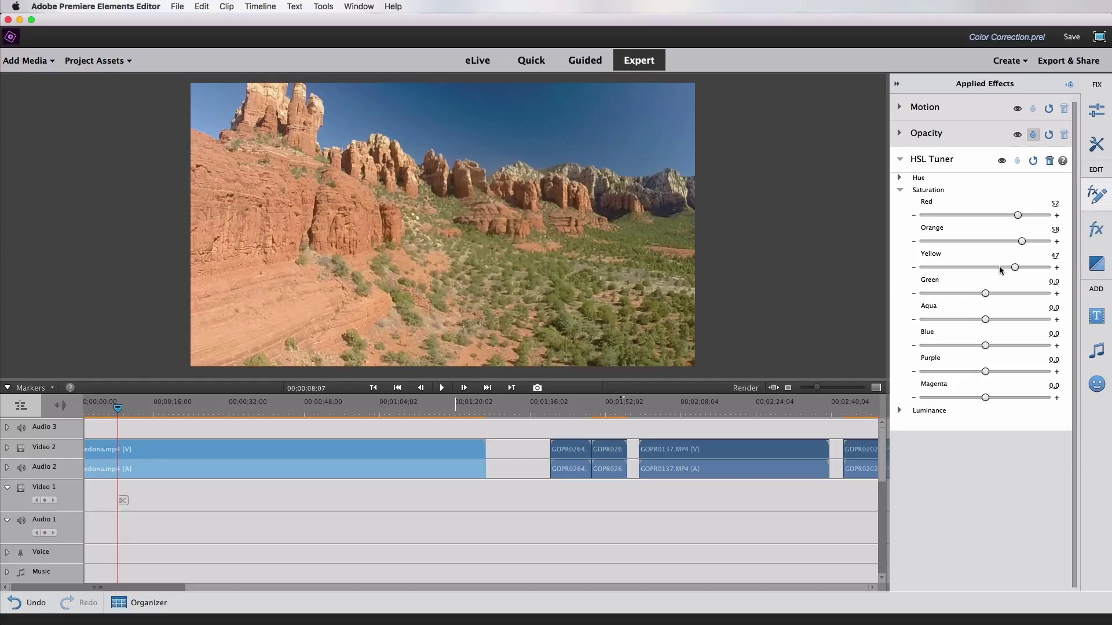
pyautogui.moveTo(985, 398)
pyautogui.mouseDown()
pyautogui.moveTo(1038, 398)
pyautogui.moveTo(987, 401)
pyautogui.mouseUp()
pyautogui.moveTo(1019, 216); pyautogui.dragTo(1031, 242)
pyautogui.press('super+s')
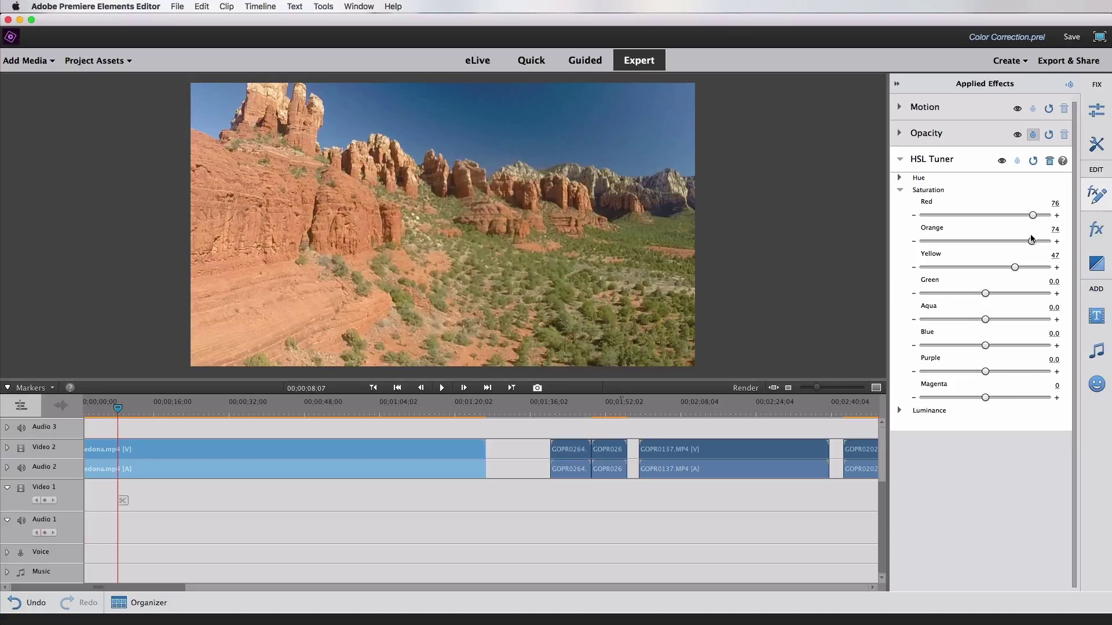
pyautogui.click(900, 177)
pyautogui.moveTo(985, 203)
pyautogui.mouseDown()
pyautogui.moveTo(1004, 207)
pyautogui.moveTo(942, 207)
pyautogui.moveTo(985, 230)
pyautogui.moveTo(975, 232)
pyautogui.moveTo(950, 204)
pyautogui.moveTo(966, 204)
pyautogui.mouseUp()
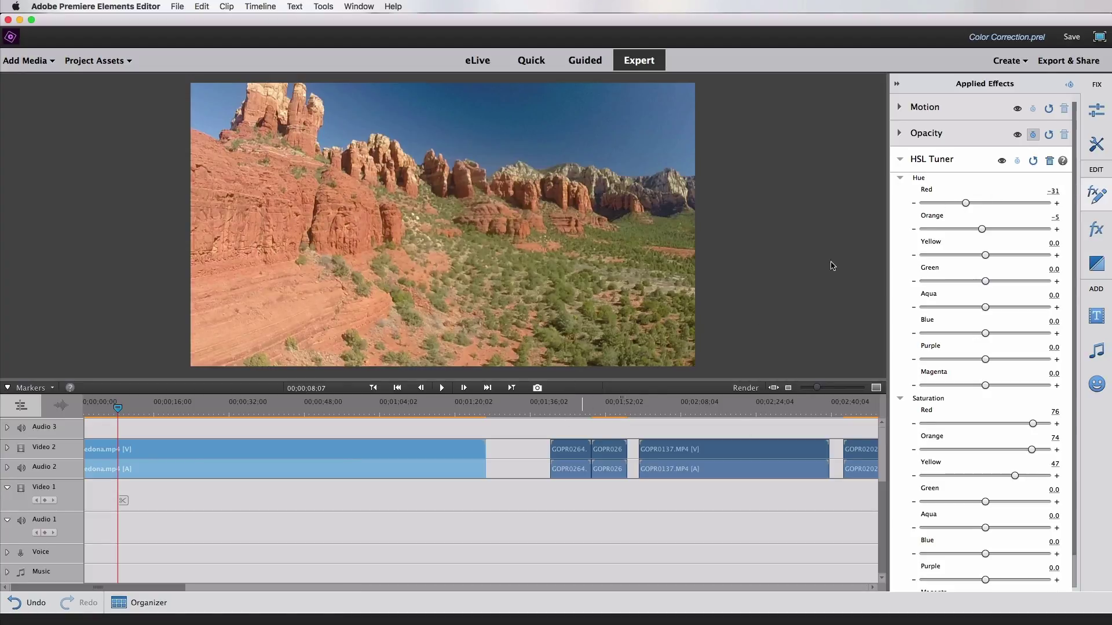
# Select the backpack clip before the street clip, move the playhead to 00;01;42;04 and show its Color adjustment sliders.
pyautogui.click(570, 409)
pyautogui.click(565, 451)
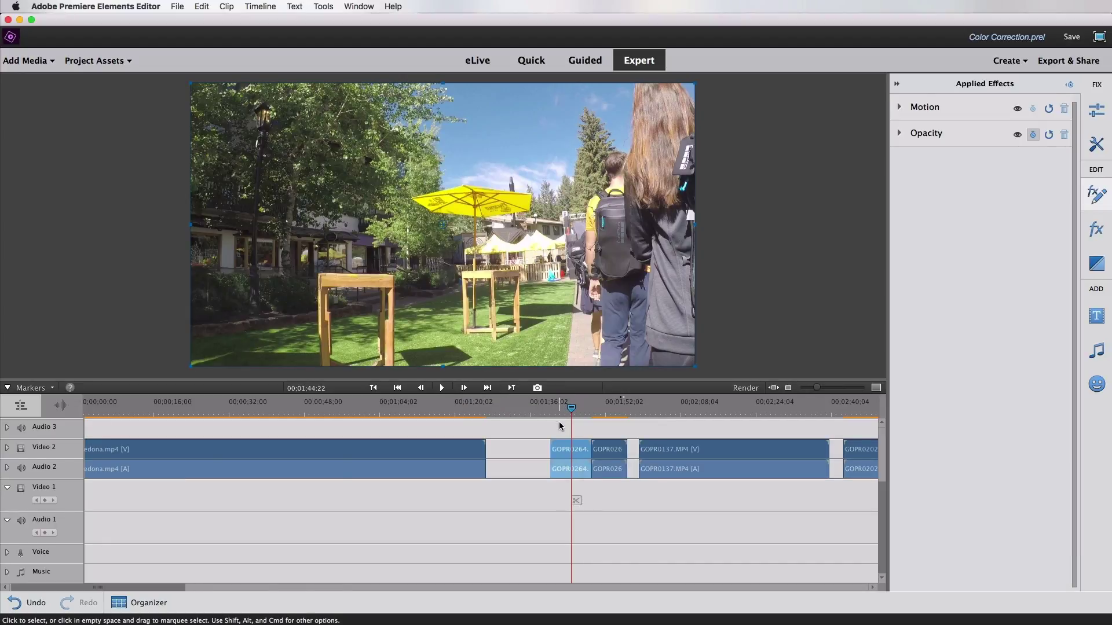
pyautogui.moveTo(575, 413); pyautogui.dragTo(559, 413)
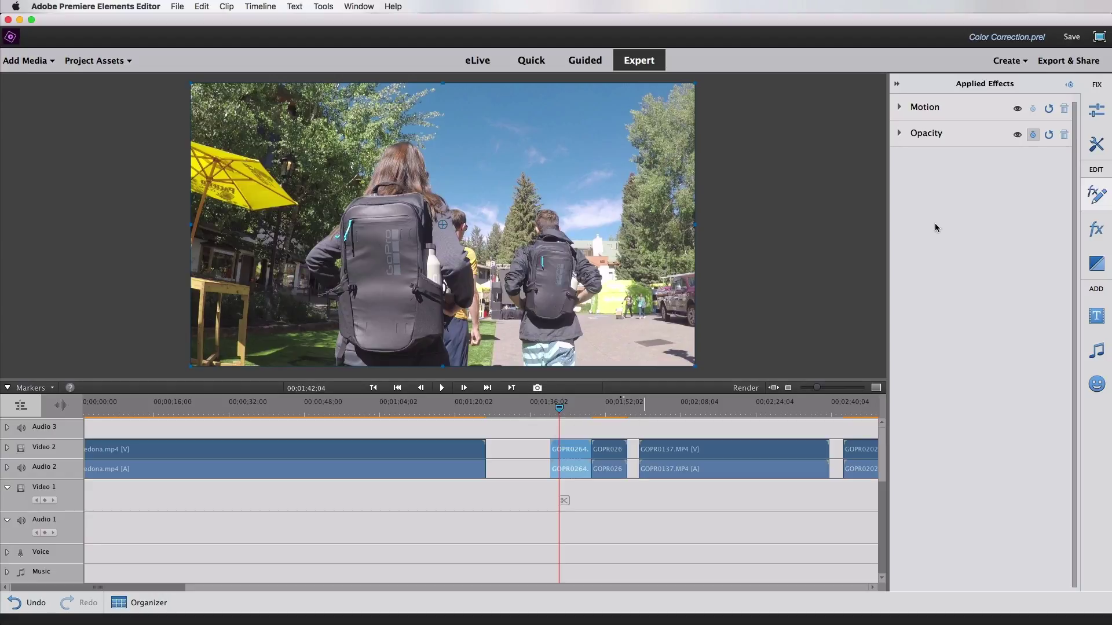
pyautogui.click(1096, 110)
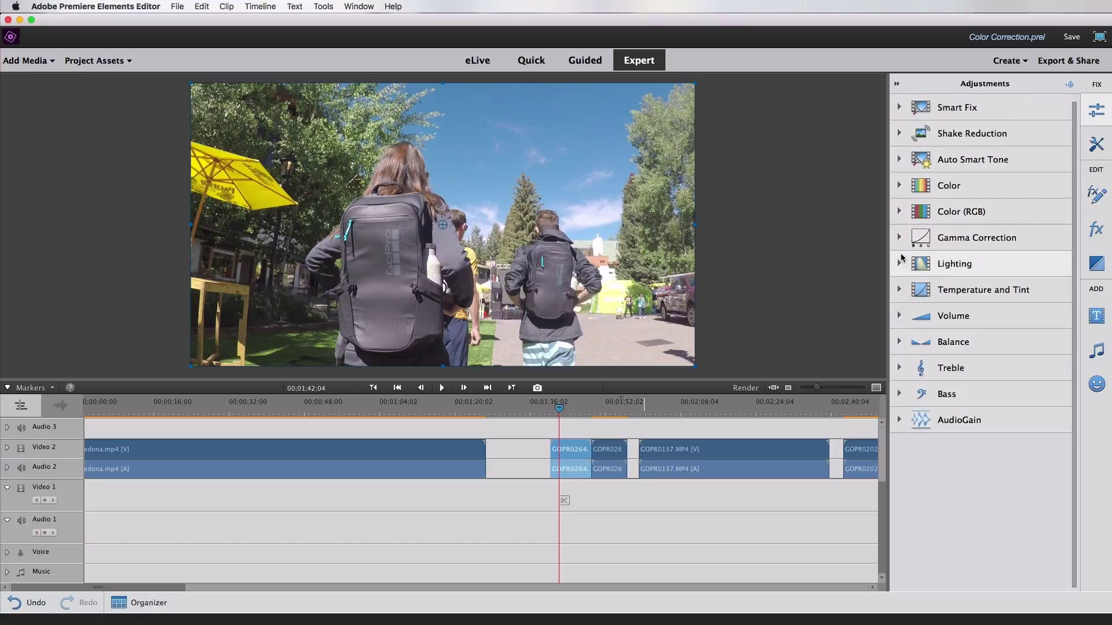
pyautogui.click(899, 185)
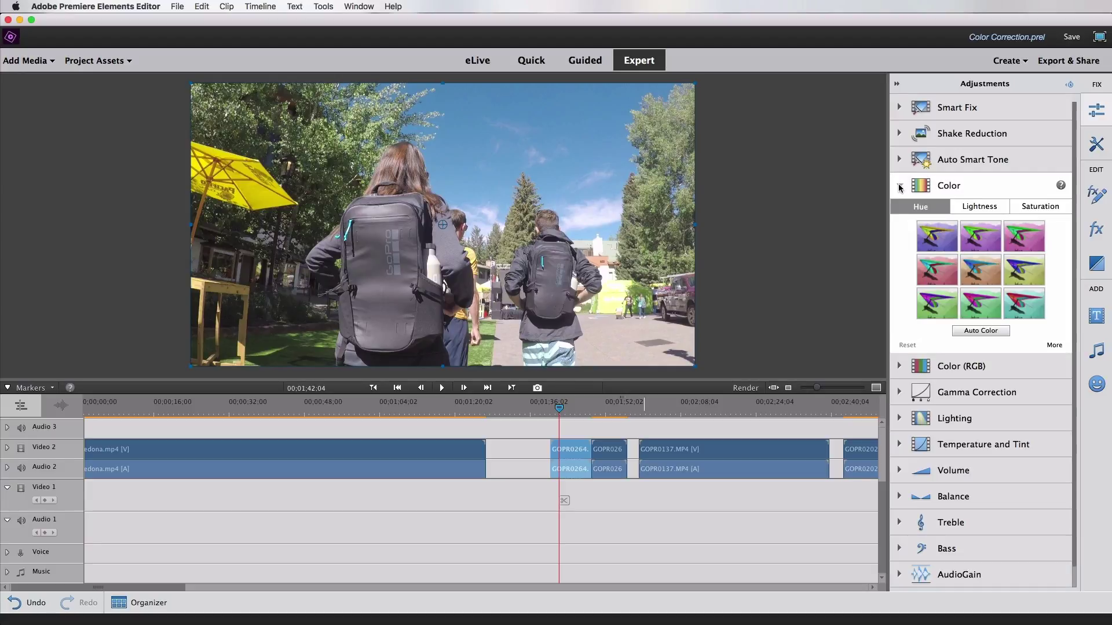
pyautogui.click(1054, 345)
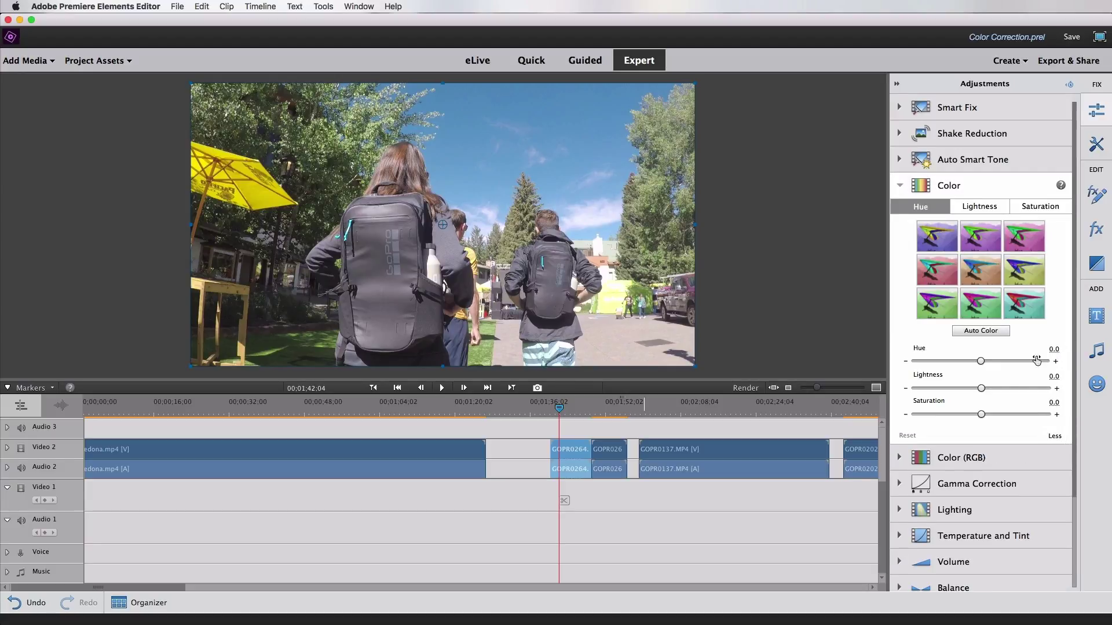
# Test a Color saturation of 58.4, settle on 5.6, and undo a trial Hue shift into negative values.
pyautogui.moveTo(981, 415); pyautogui.dragTo(983, 417)
pyautogui.moveTo(984, 415); pyautogui.dragTo(1019, 415)
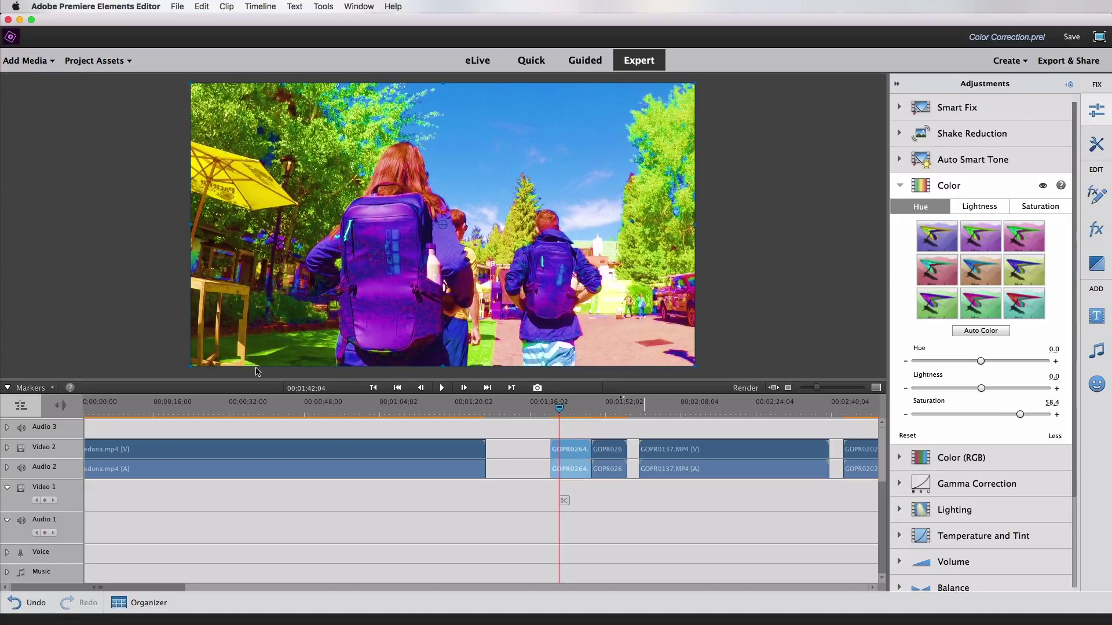
pyautogui.click(988, 415)
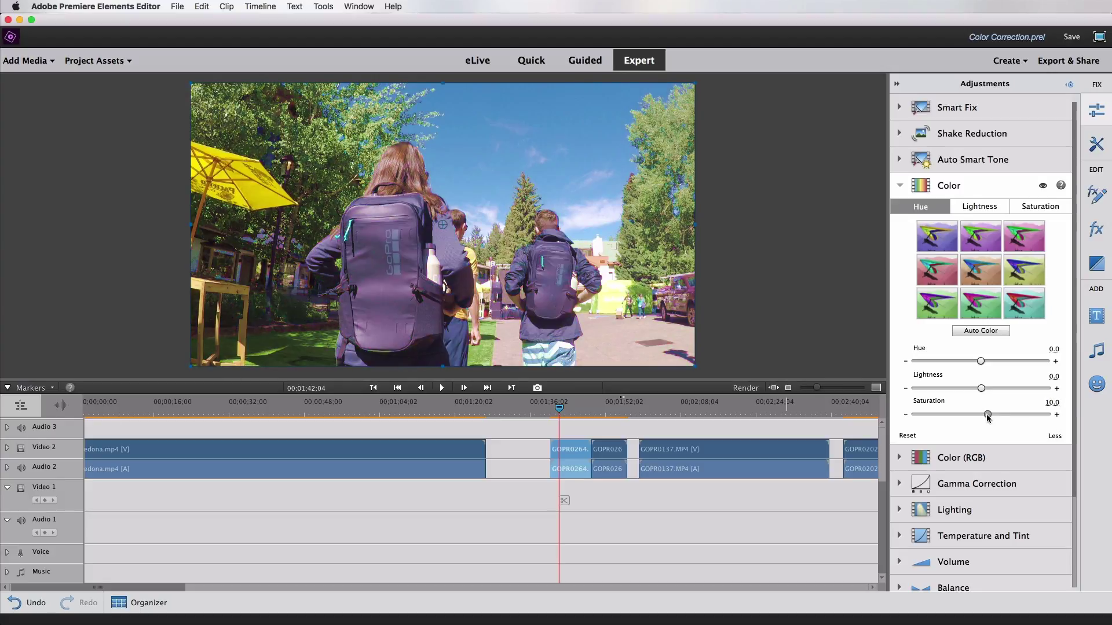
pyautogui.moveTo(987, 415); pyautogui.dragTo(984, 416)
pyautogui.moveTo(980, 362)
pyautogui.mouseDown()
pyautogui.moveTo(993, 363)
pyautogui.moveTo(981, 365)
pyautogui.mouseUp()
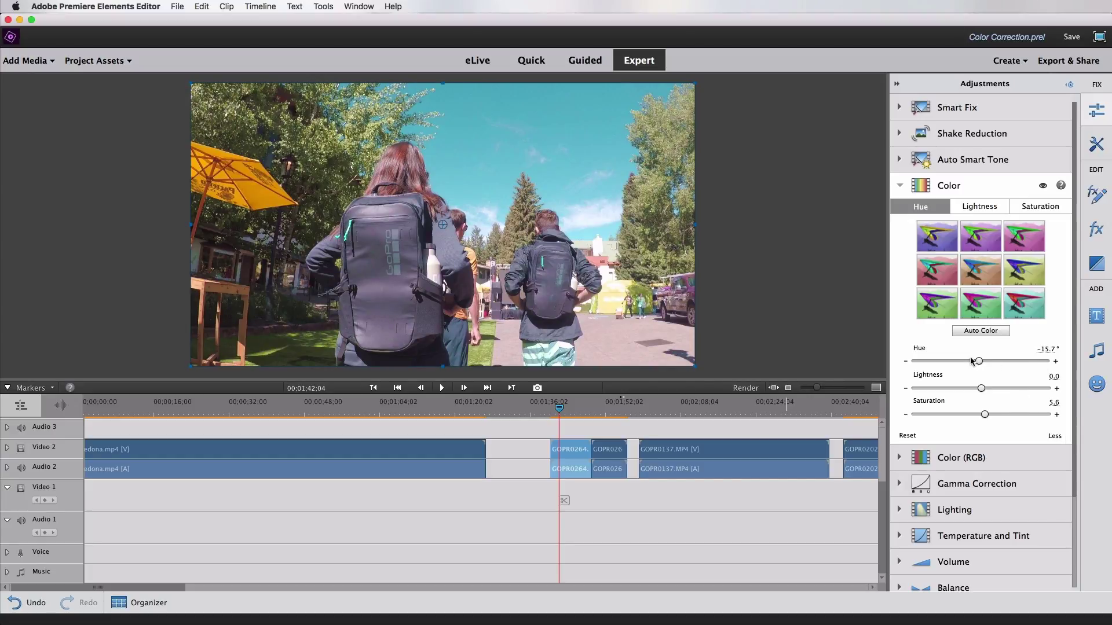
pyautogui.press('super+z')
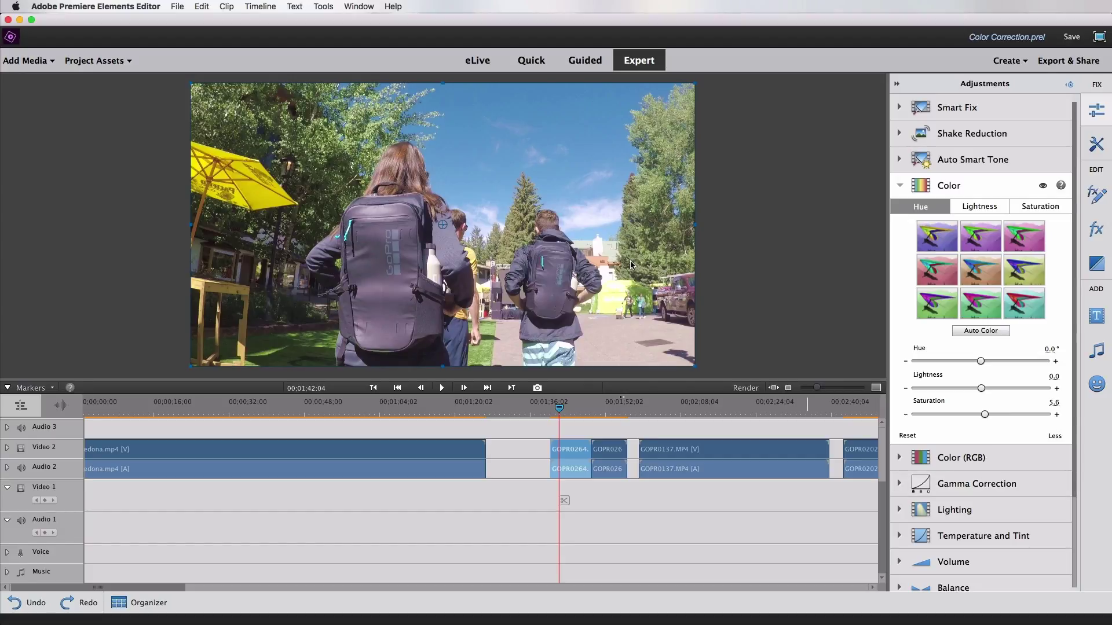
# Review the street clip at 00;01;52;11, and select the GOPR0202.MP4 Christmas clip with the playhead at 00;02;53;00.
pyautogui.click(607, 411)
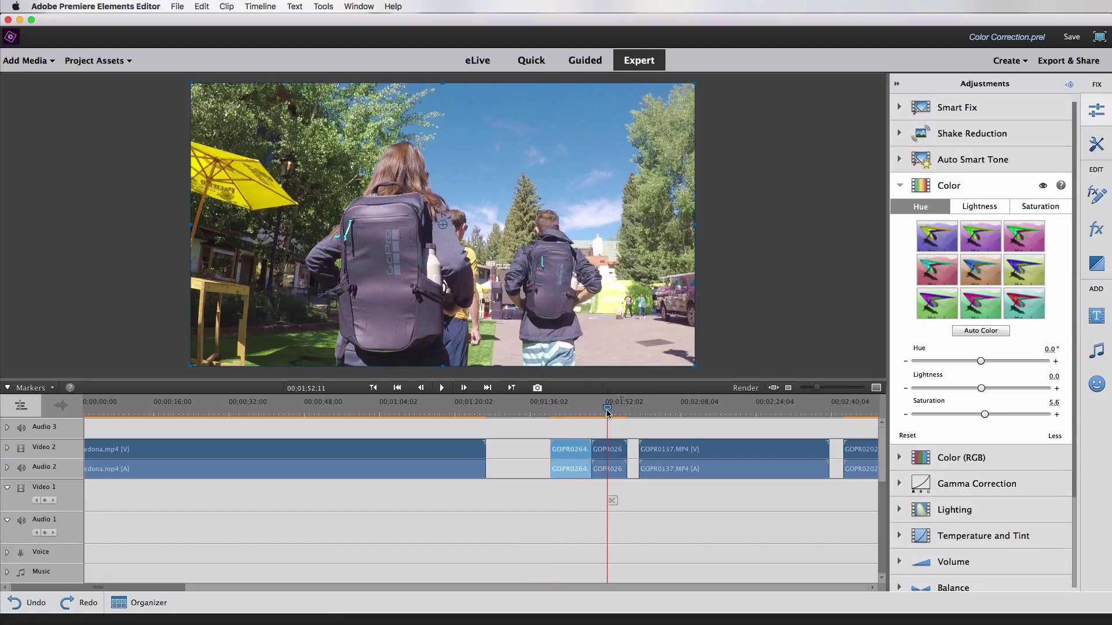
pyautogui.click(609, 456)
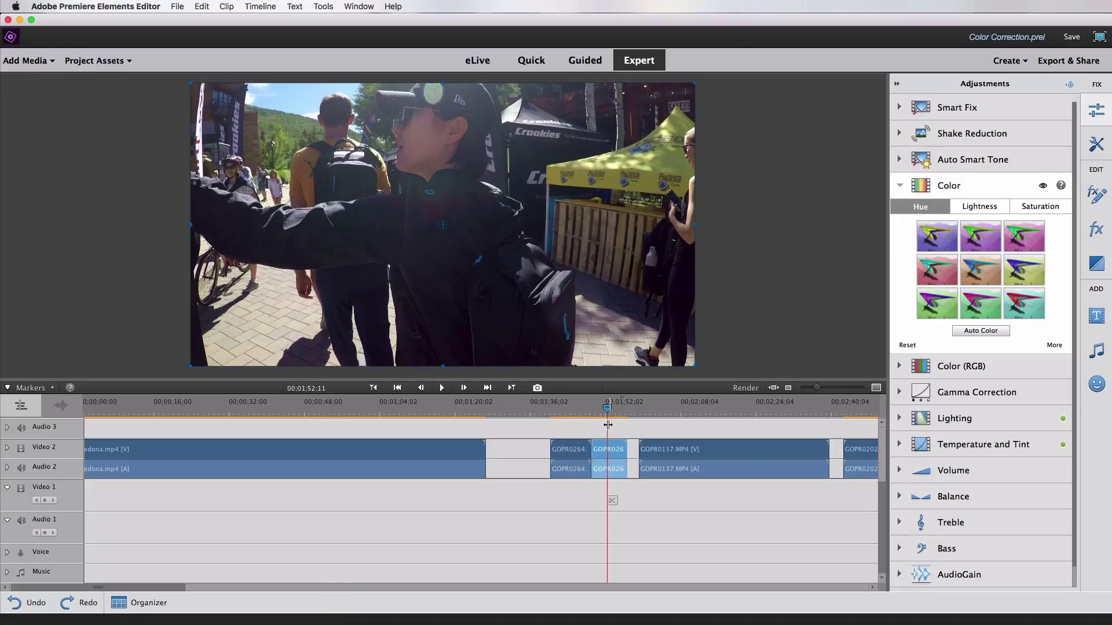
pyautogui.moveTo(607, 410); pyautogui.dragTo(658, 406)
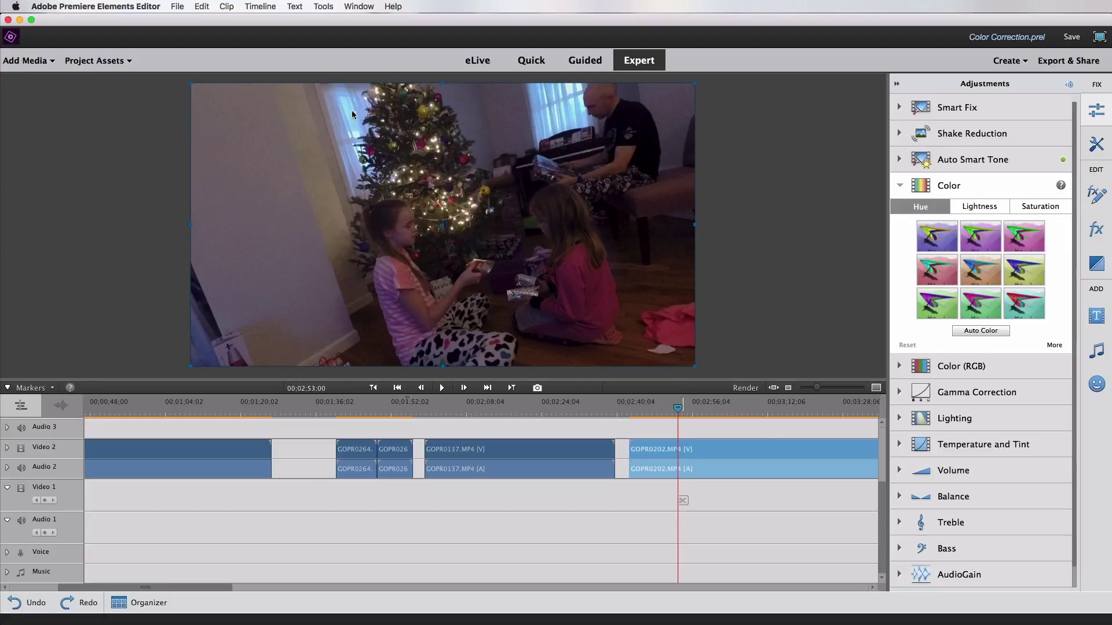
pyautogui.hscroll(3, 688, 451)
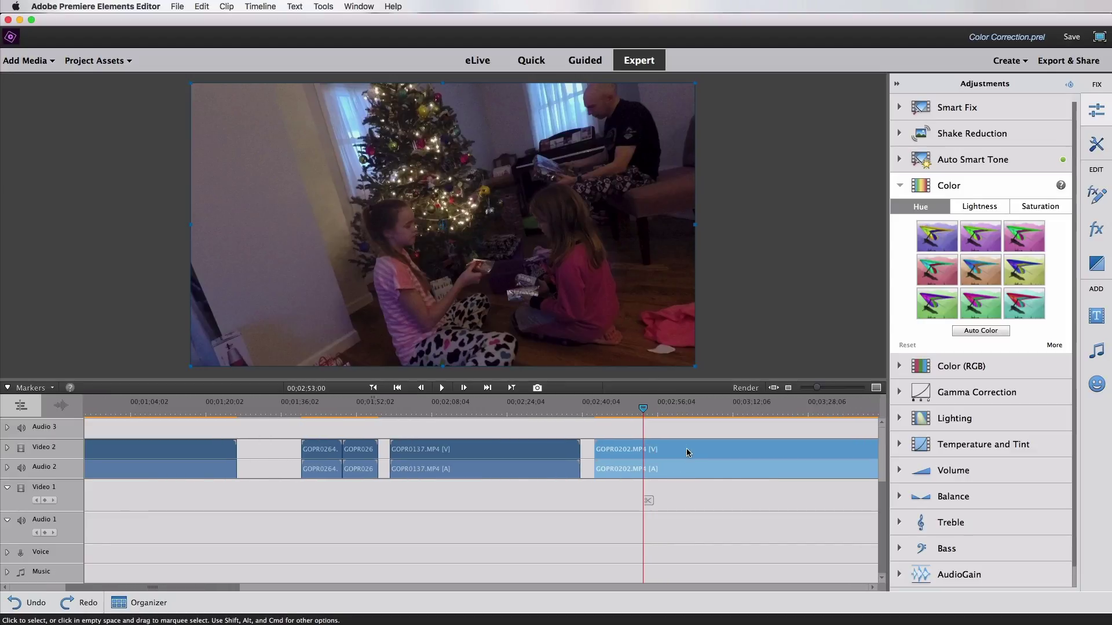
pyautogui.hscroll(2, 688, 451)
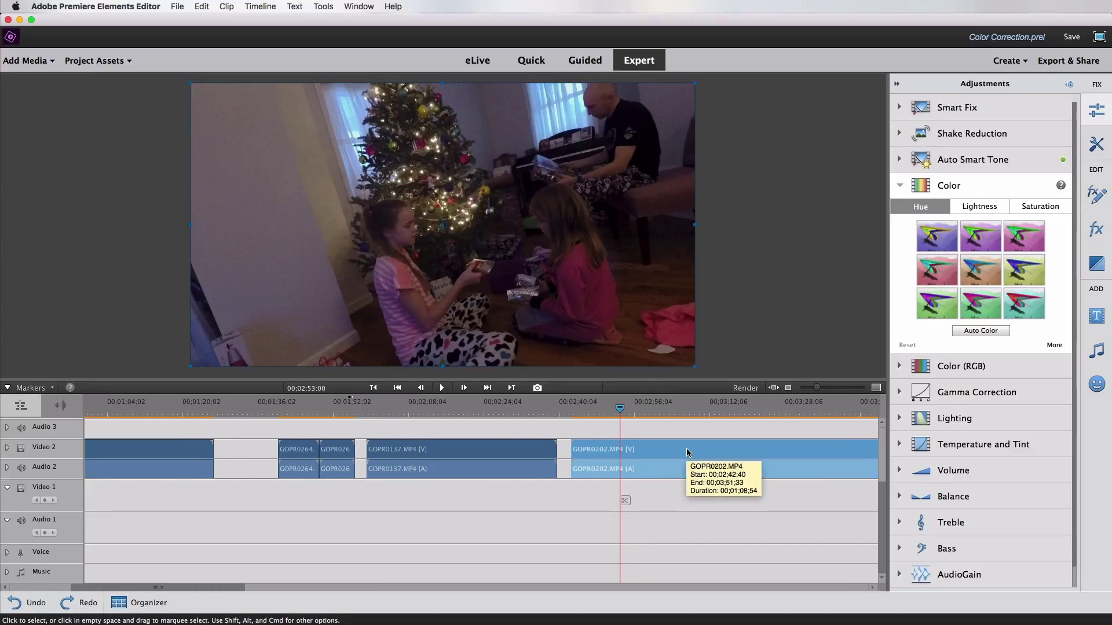
# Set the Christmas clip's Lighting to Exposure 65, Contrast -6 and Brightness 53, and compare it with the unadjusted picture.
pyautogui.click(900, 186)
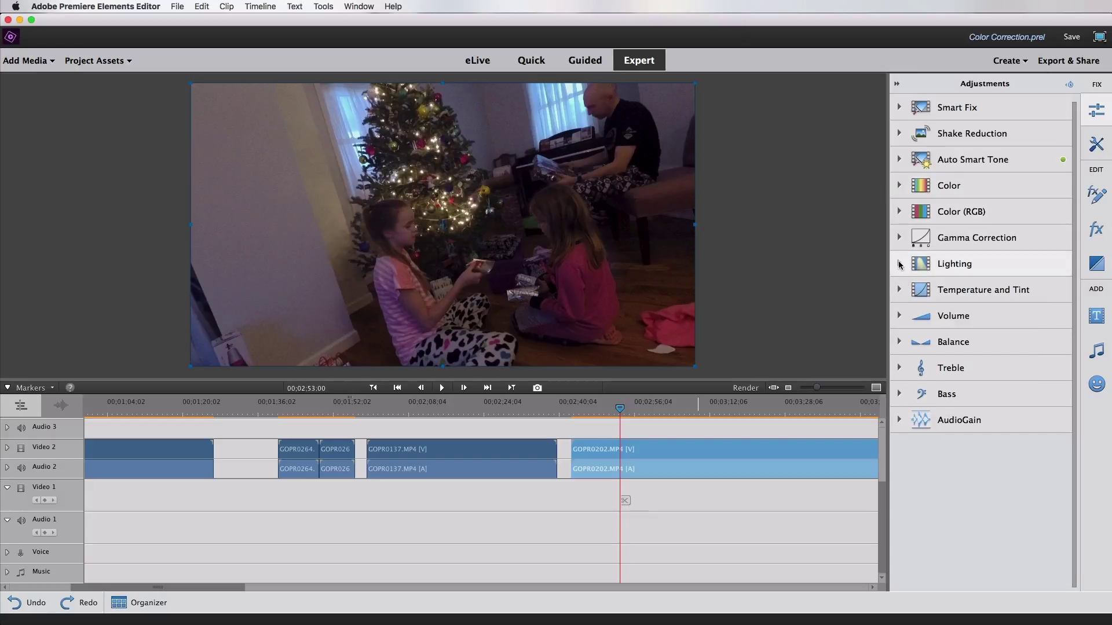
pyautogui.click(900, 264)
pyautogui.click(1052, 422)
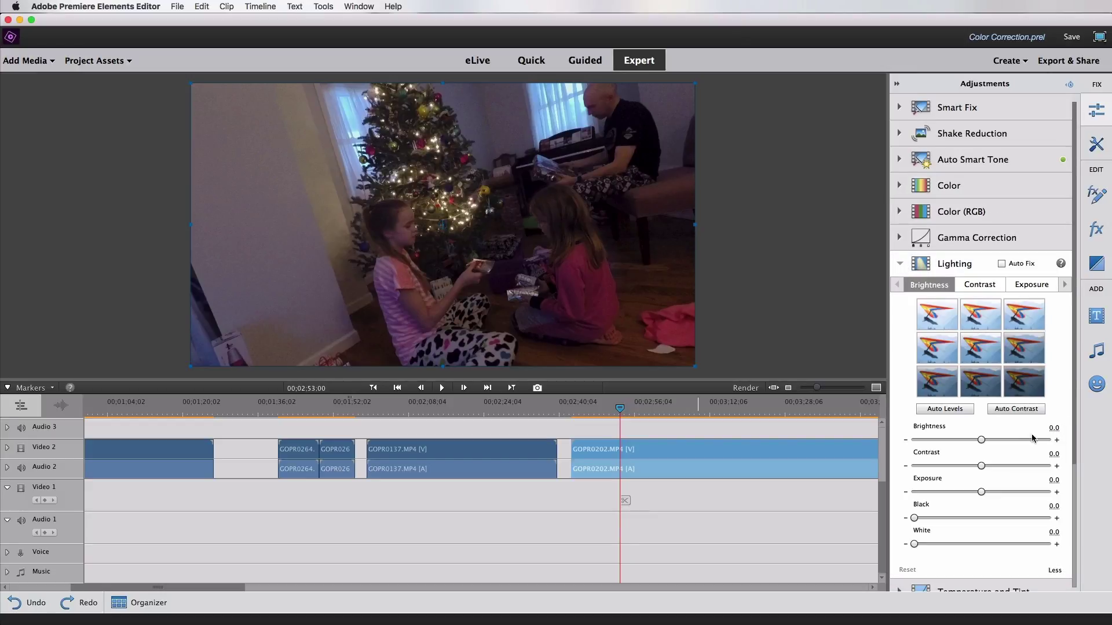
pyautogui.moveTo(981, 493); pyautogui.dragTo(1023, 494)
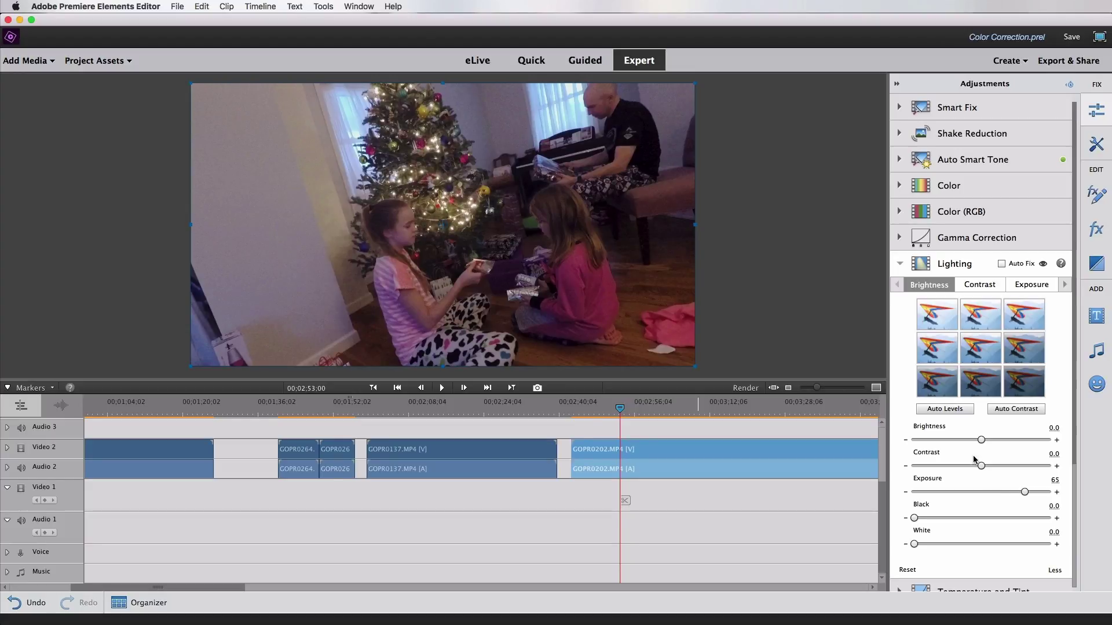
pyautogui.moveTo(981, 467)
pyautogui.mouseDown()
pyautogui.moveTo(1035, 466)
pyautogui.moveTo(956, 468)
pyautogui.moveTo(976, 469)
pyautogui.mouseUp()
pyautogui.moveTo(976, 469); pyautogui.dragTo(1017, 442)
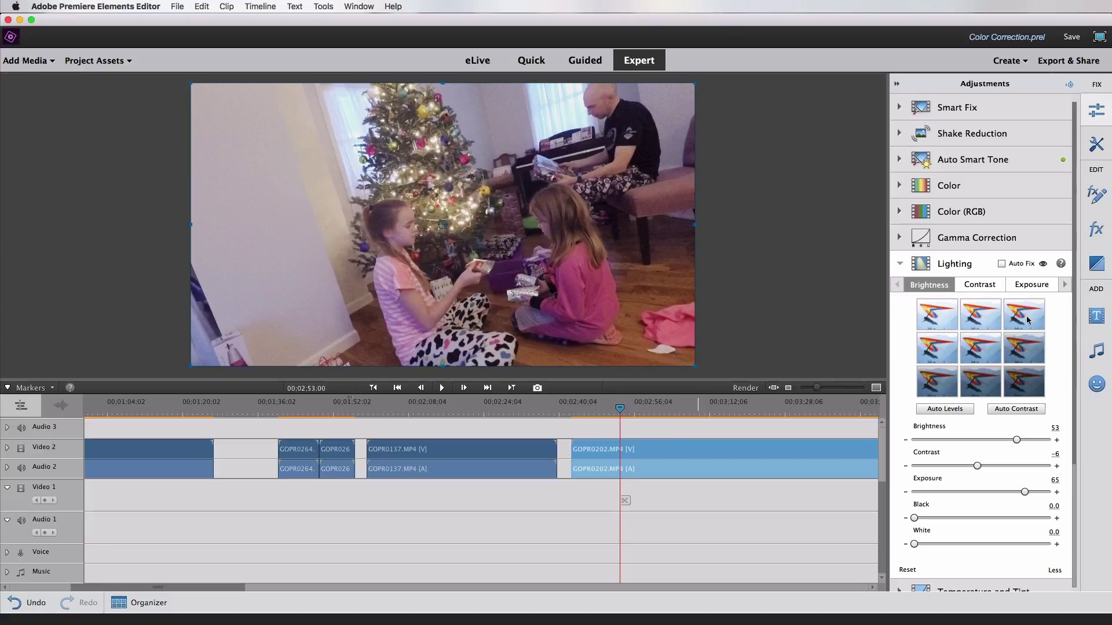
pyautogui.click(1044, 264)
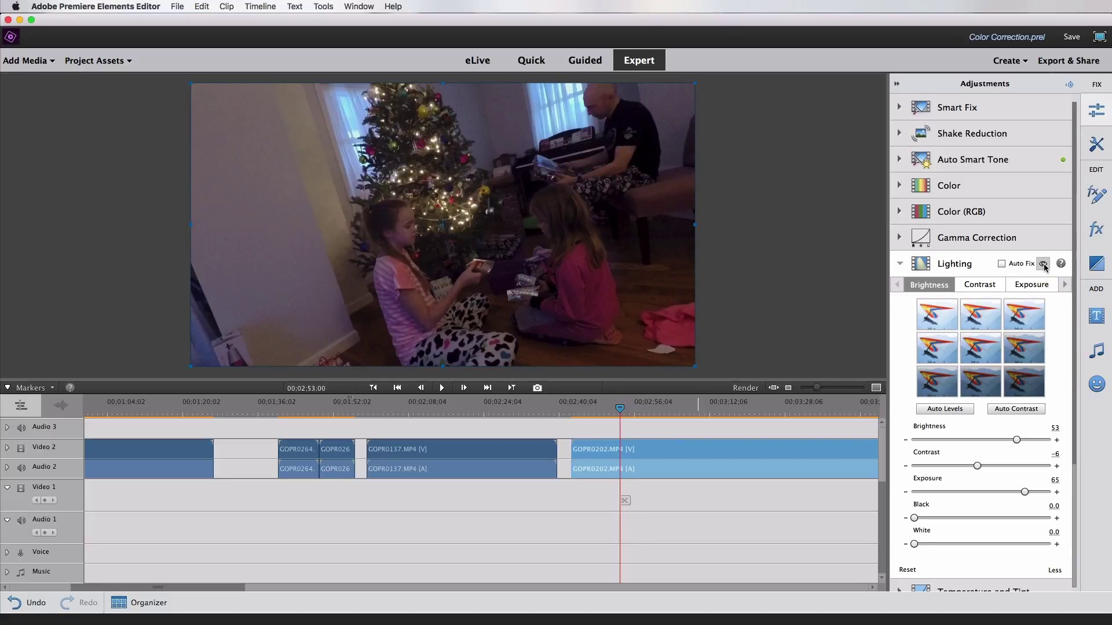
pyautogui.click(1043, 264)
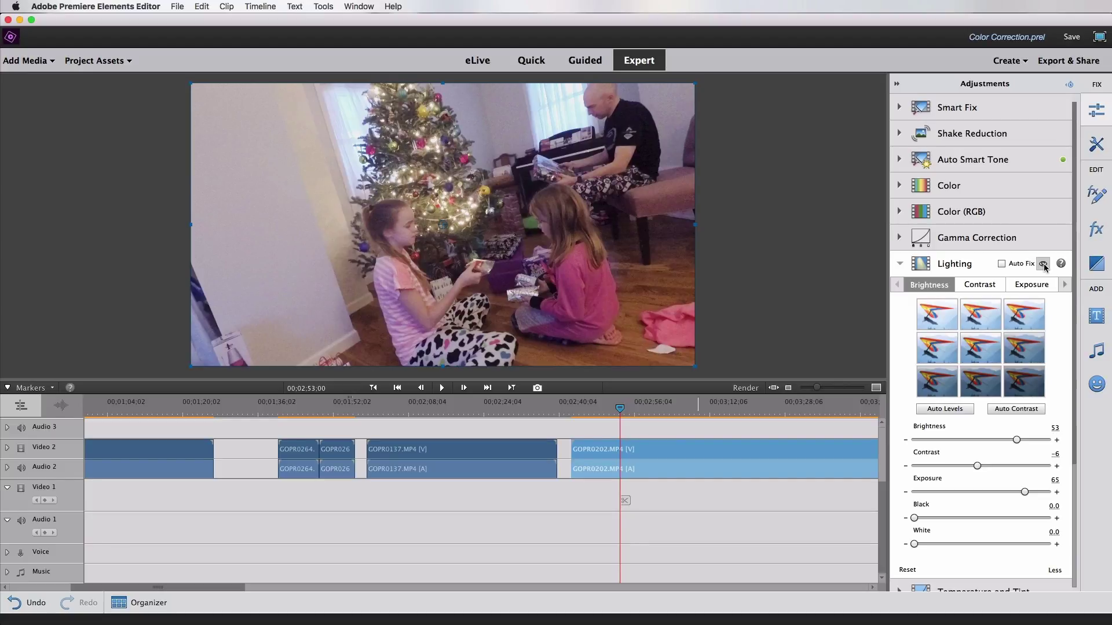
# Test Color saturation values of 2.2 and 12.6 on the Christmas clip, and settle on 4.8.
pyautogui.click(903, 188)
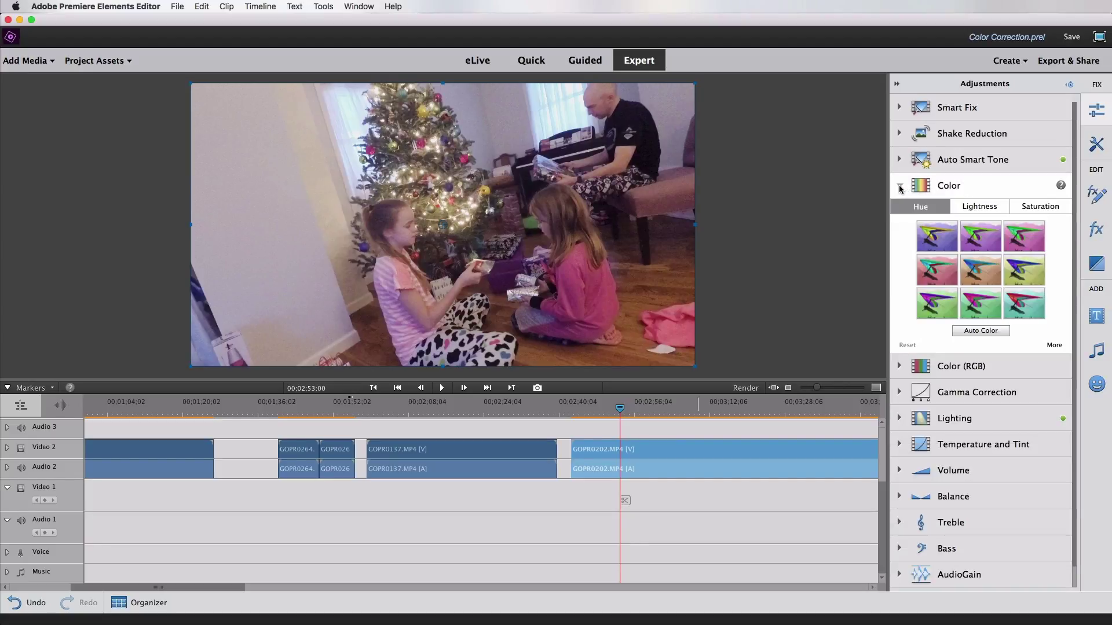
pyautogui.click(1054, 345)
pyautogui.moveTo(980, 414); pyautogui.dragTo(983, 417)
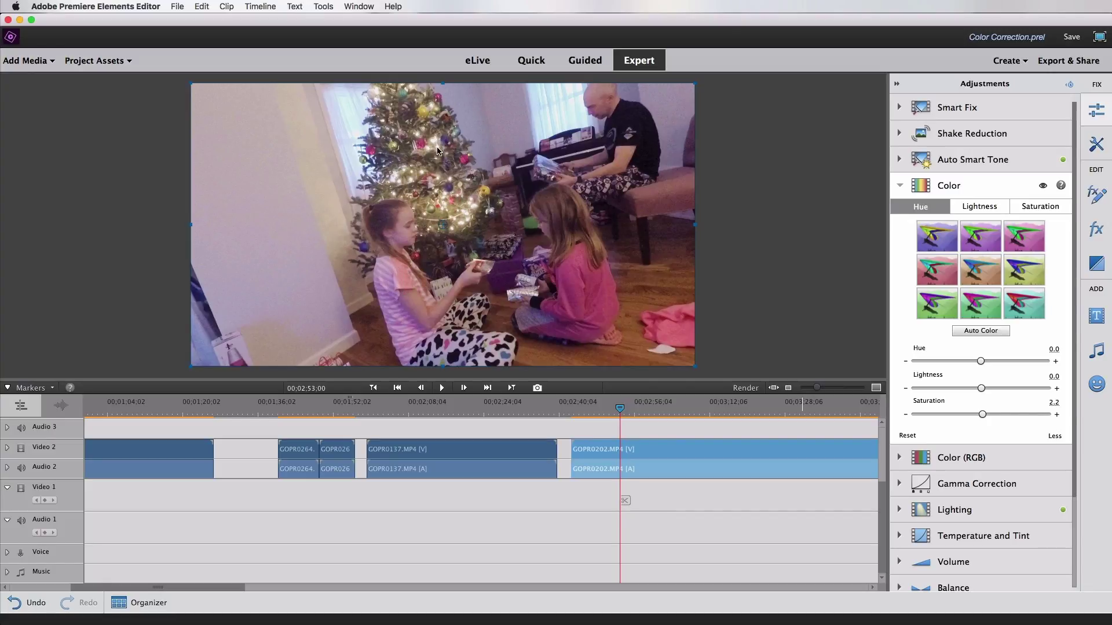
pyautogui.moveTo(983, 415); pyautogui.dragTo(989, 417)
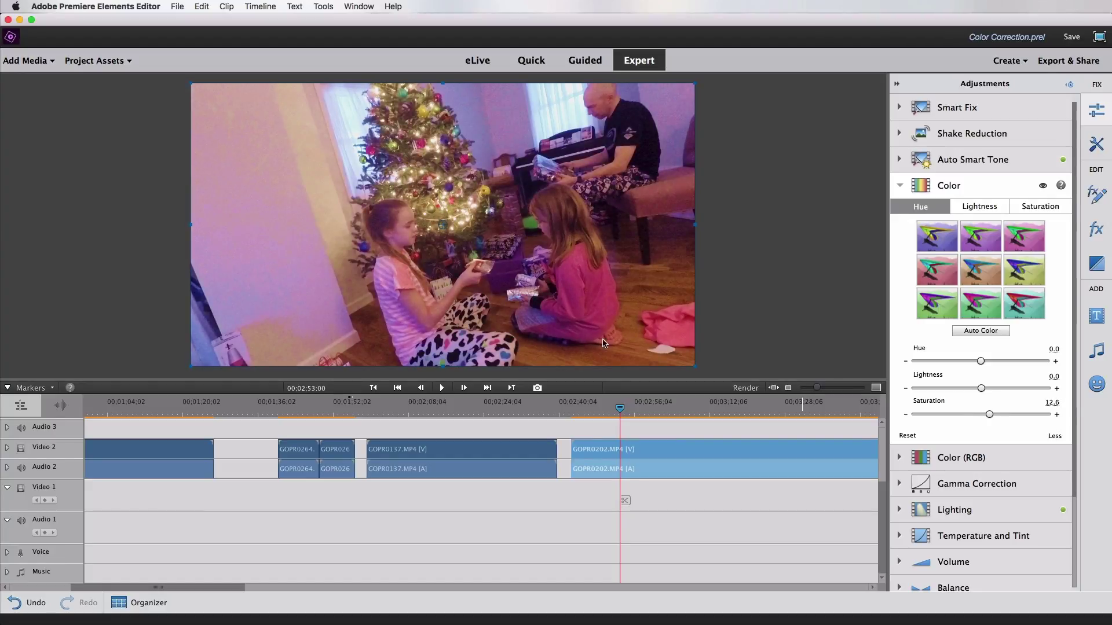
pyautogui.moveTo(988, 413); pyautogui.dragTo(984, 416)
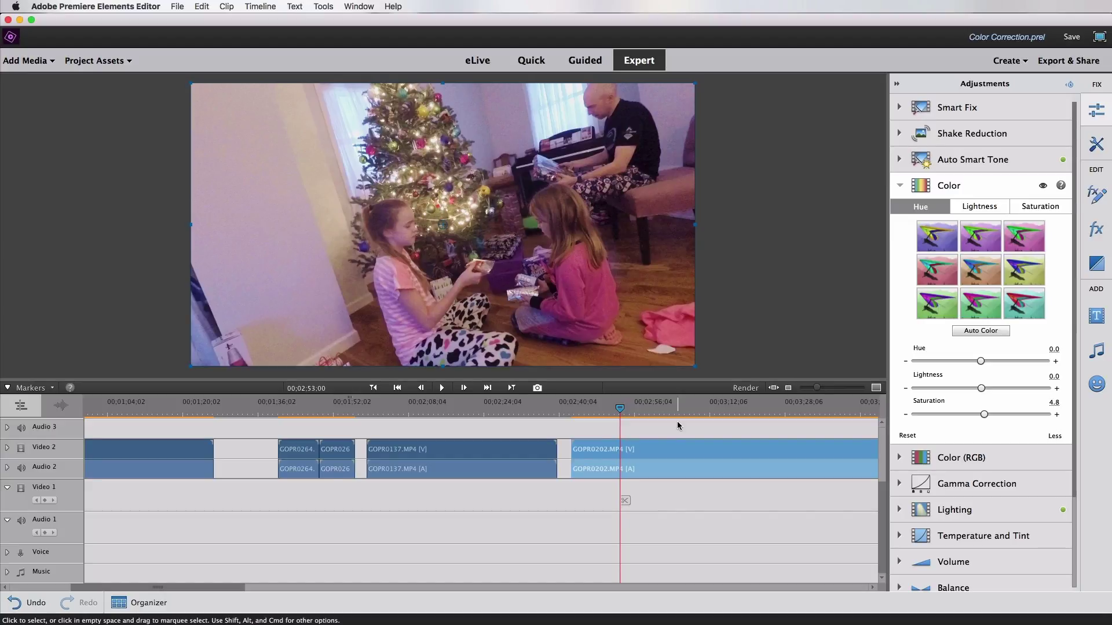
# Set the Christmas clip's Temperature to 10 in the Temperature and Tint adjustment.
pyautogui.click(982, 536)
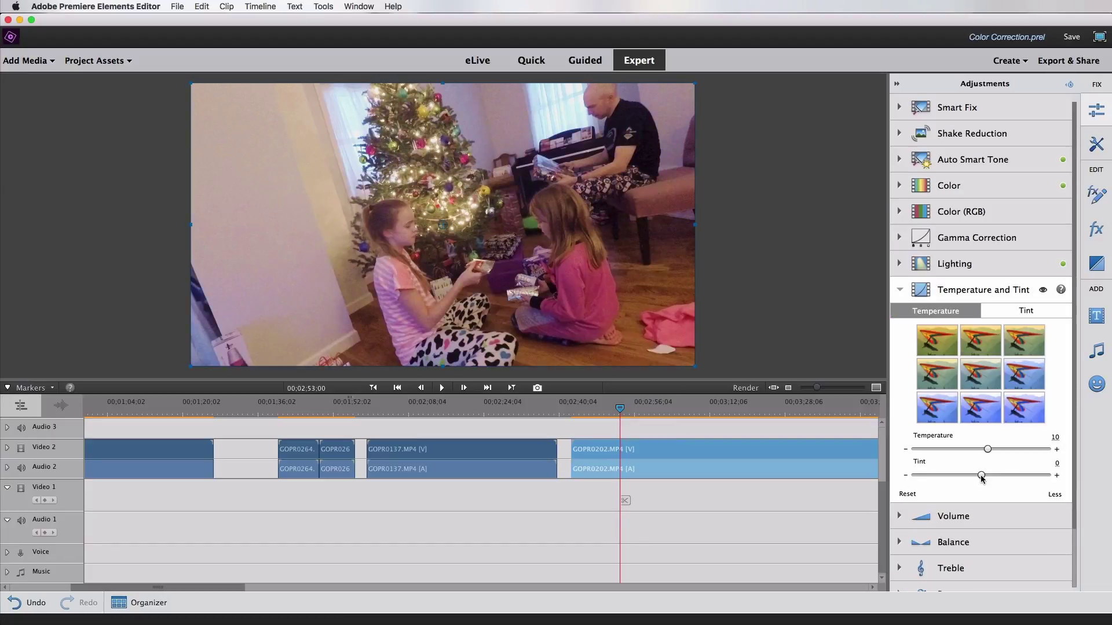